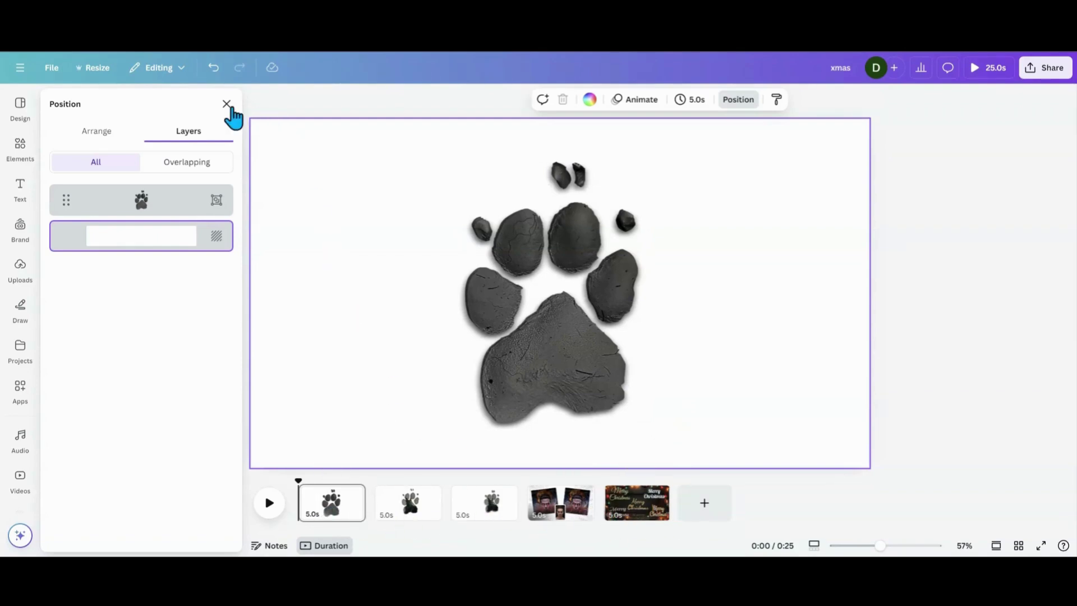
Close the Position panel to show the grey paw print on the first page
click(227, 105)
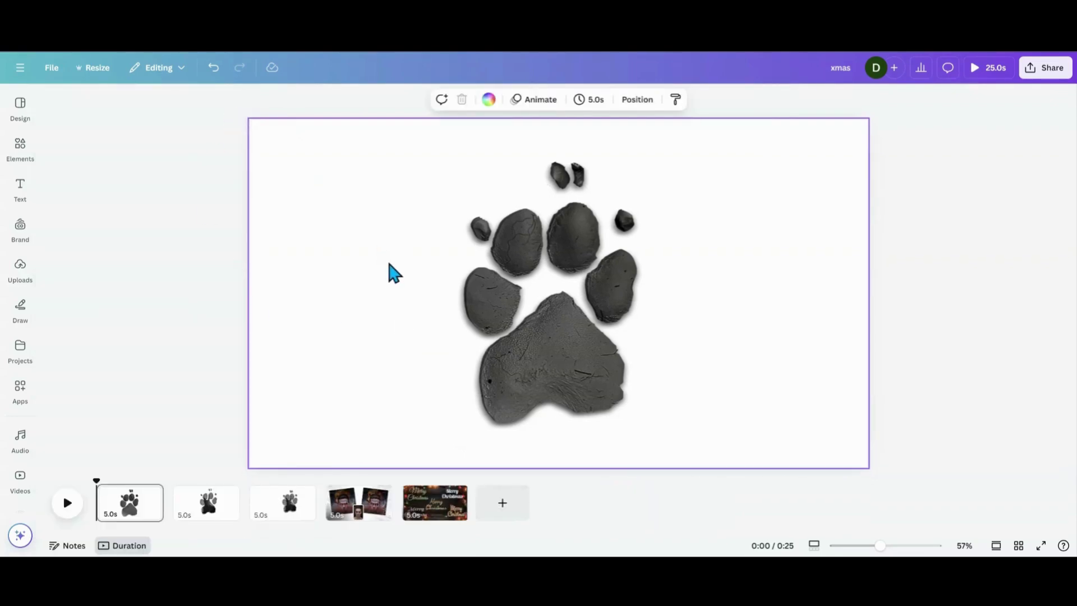
Duplicate the grey paw print and place the copy to the right of the original
drag(399, 185, 705, 417)
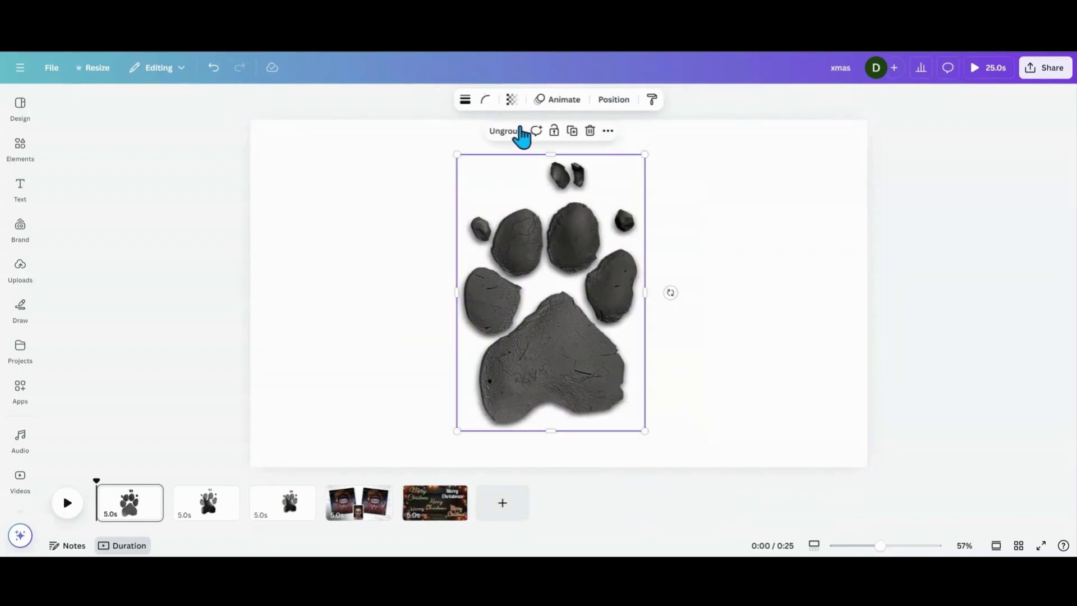
drag(545, 312, 532, 313)
click(533, 345)
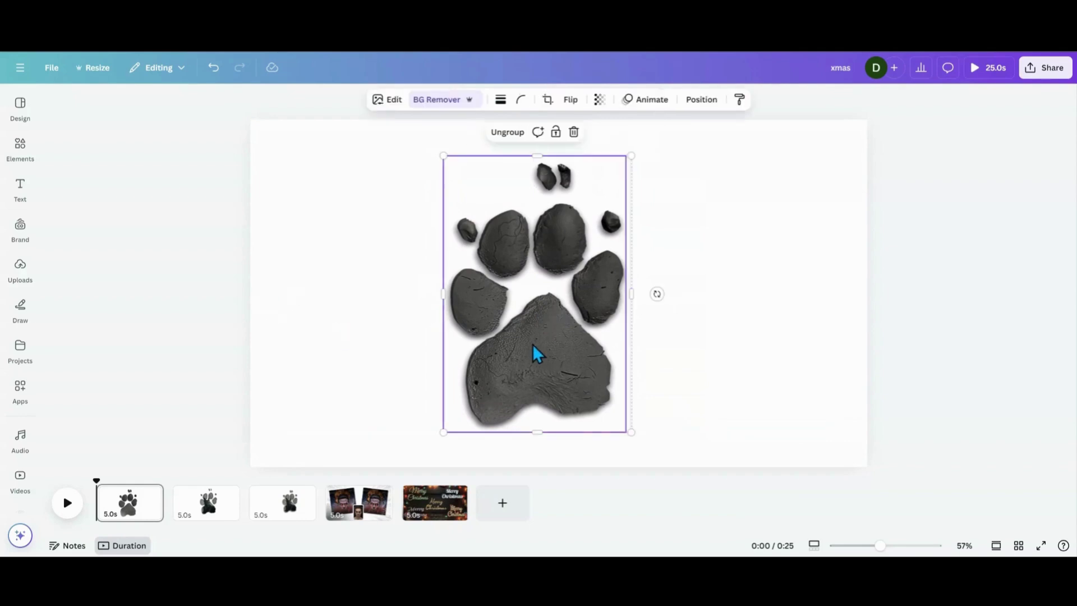
key(ctrl+c)
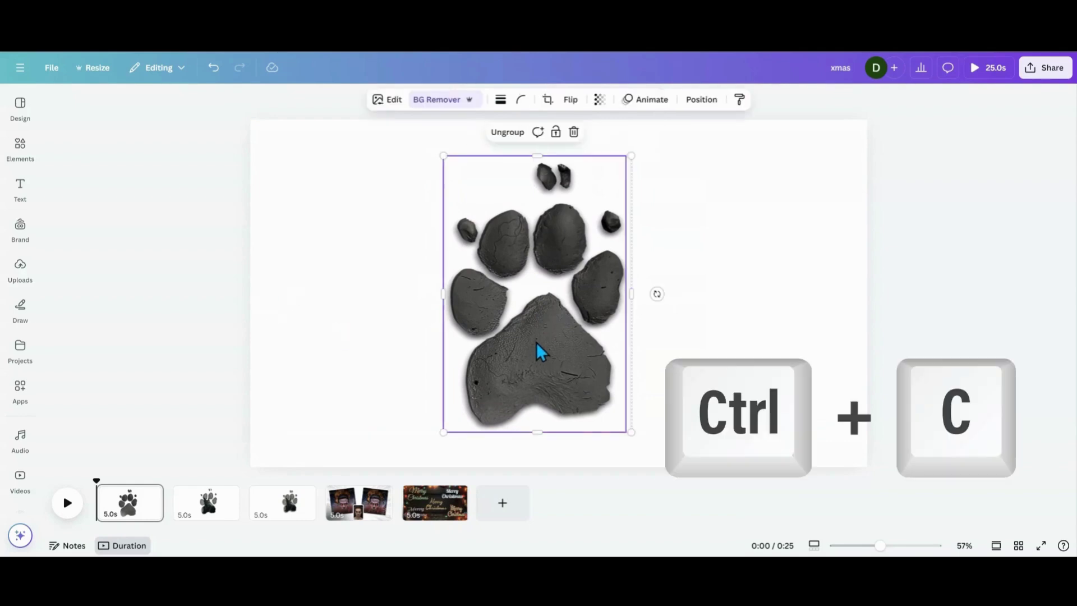
click(711, 301)
key(ctrl+v)
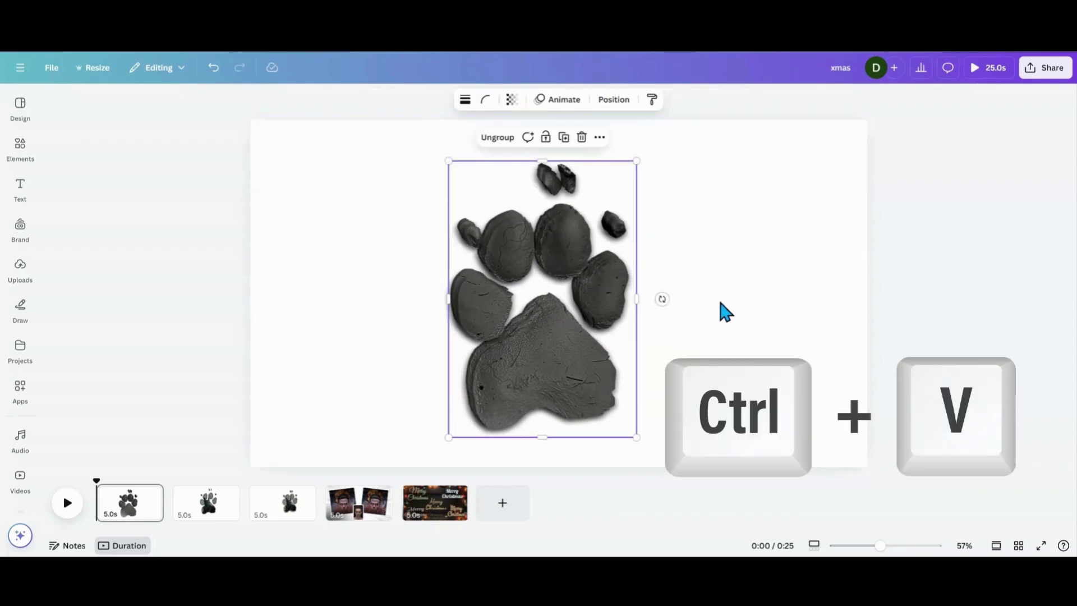
drag(527, 371, 715, 349)
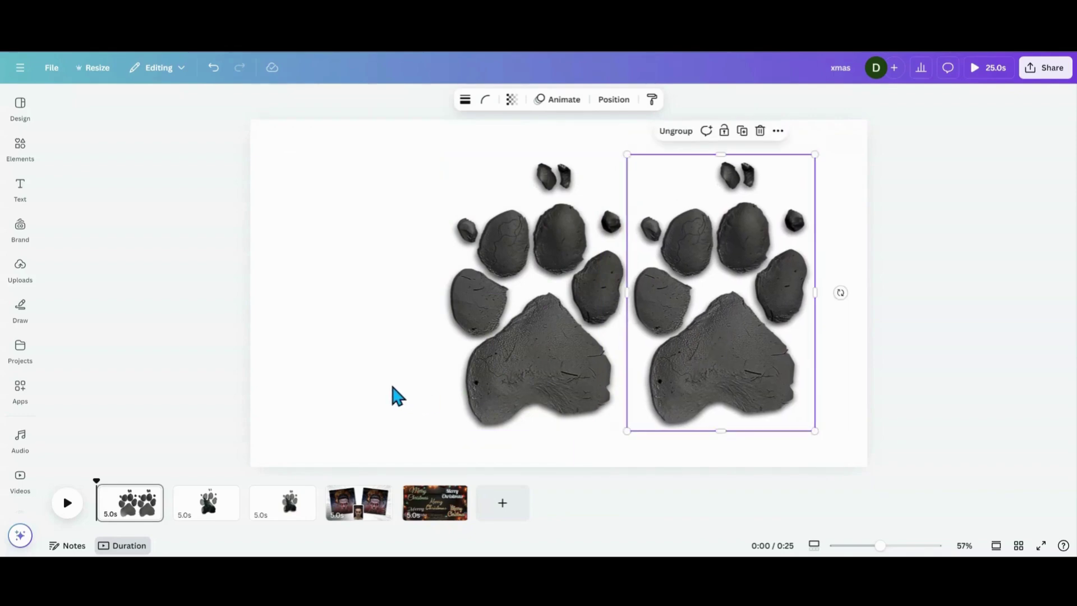
click(368, 511)
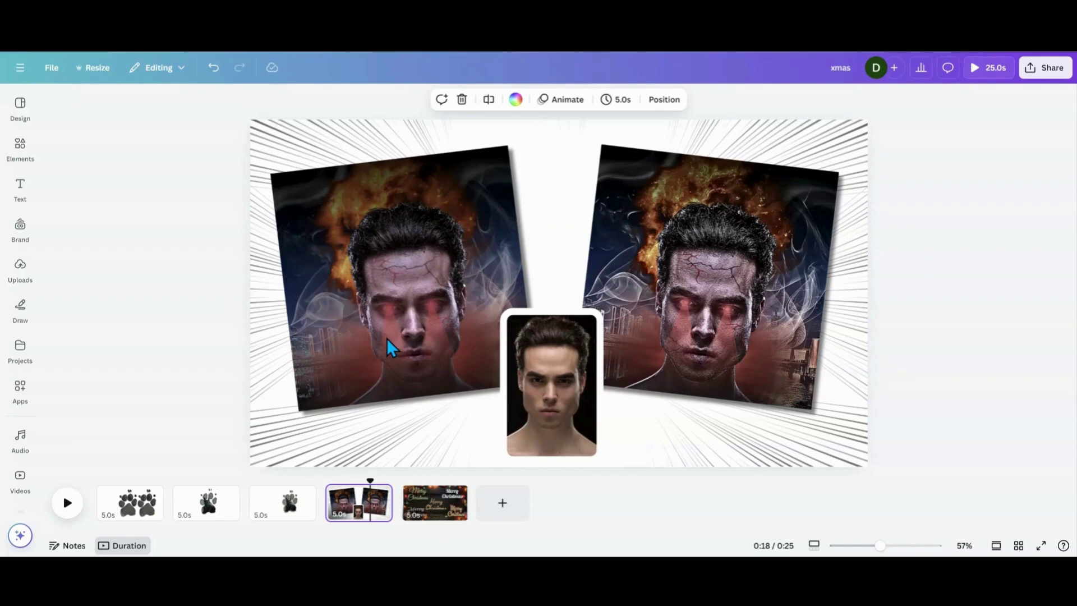
Copy and resize only Page 4 into a 1080 × 1080 Instagram Post (Square) design
click(98, 69)
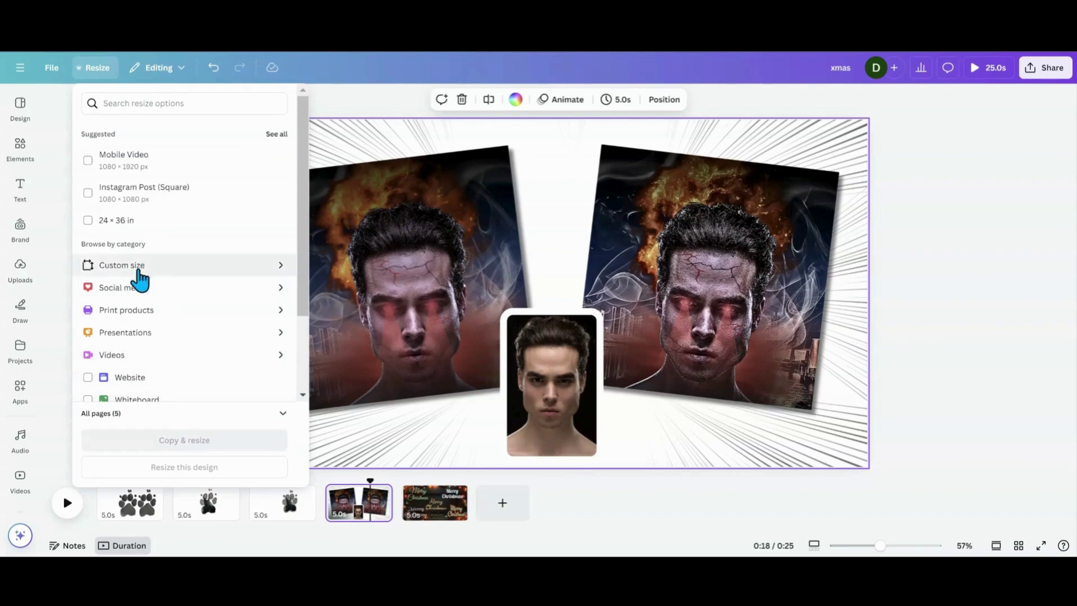
click(134, 293)
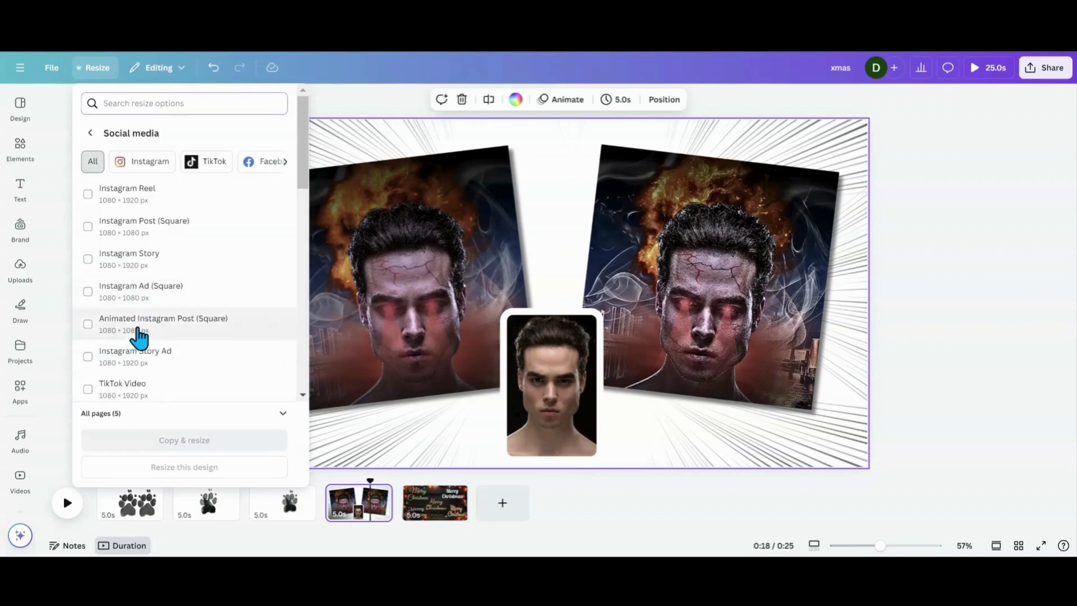
click(133, 236)
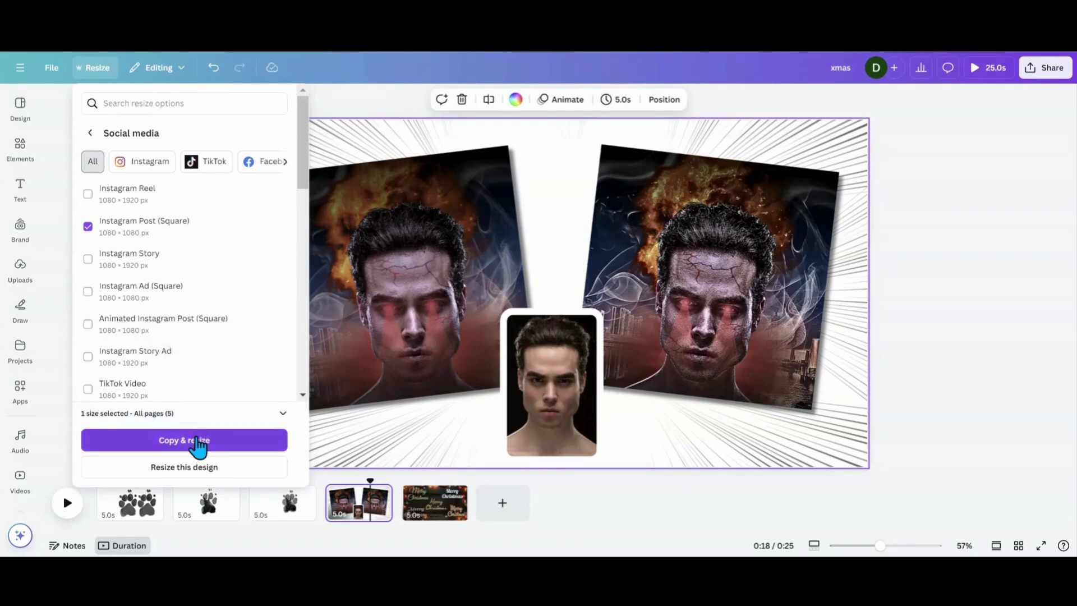
click(285, 419)
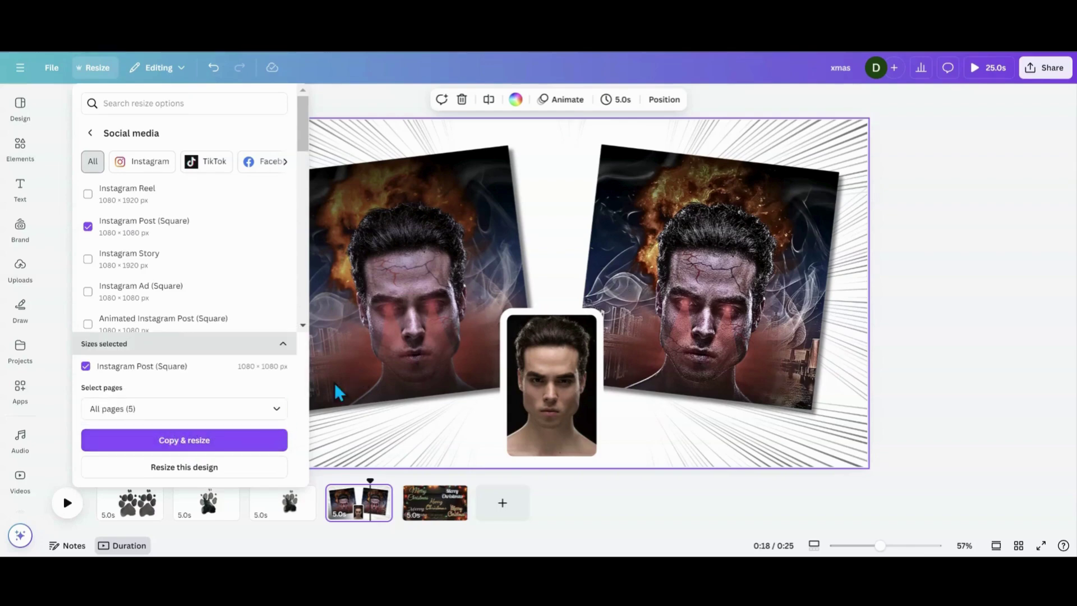
click(279, 419)
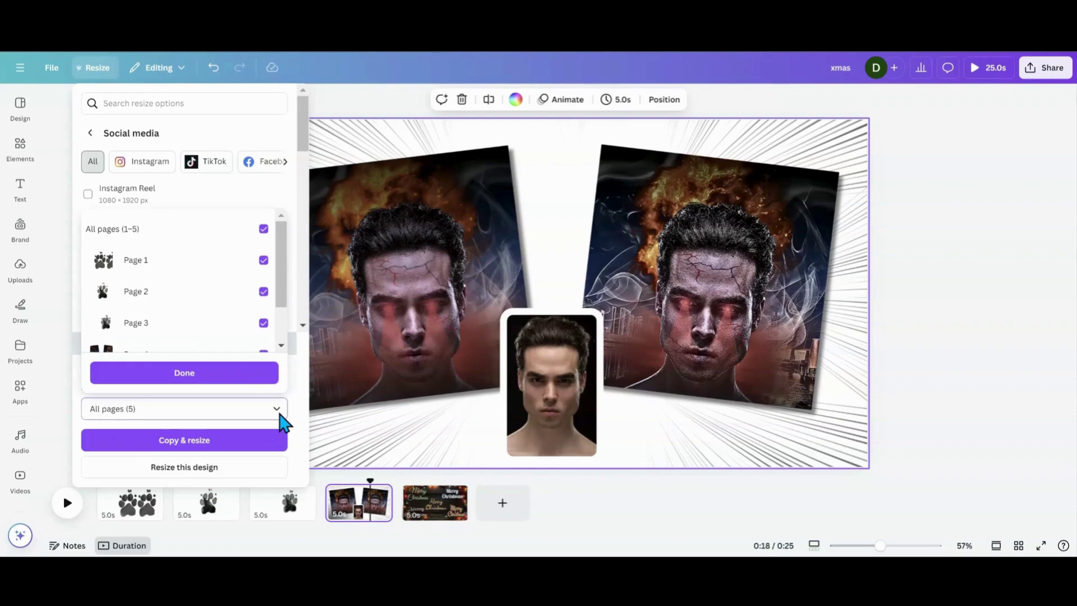
click(263, 229)
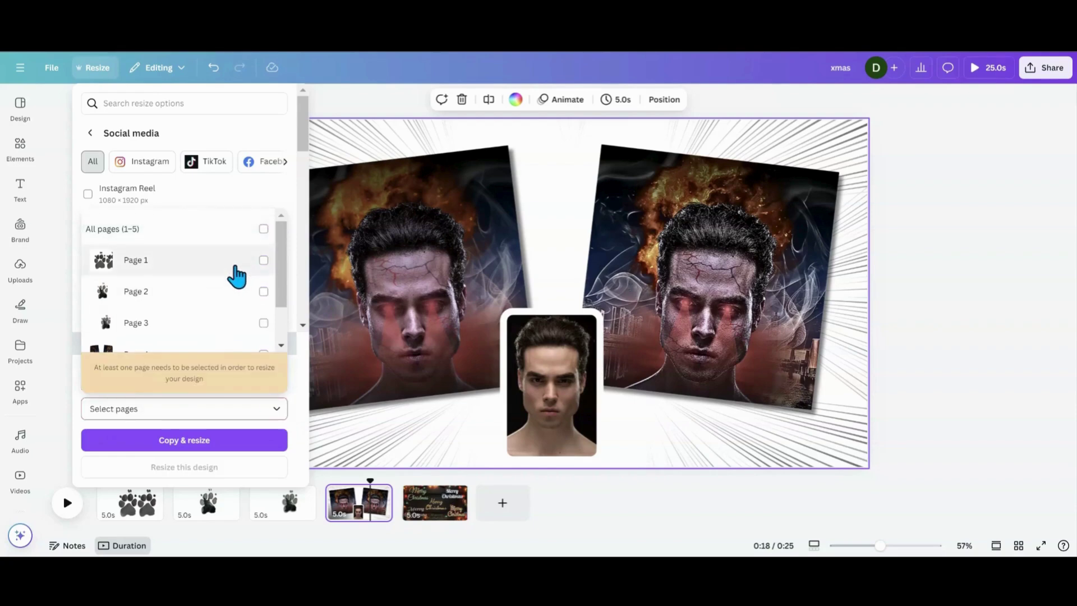
scroll(236, 274, down, 2)
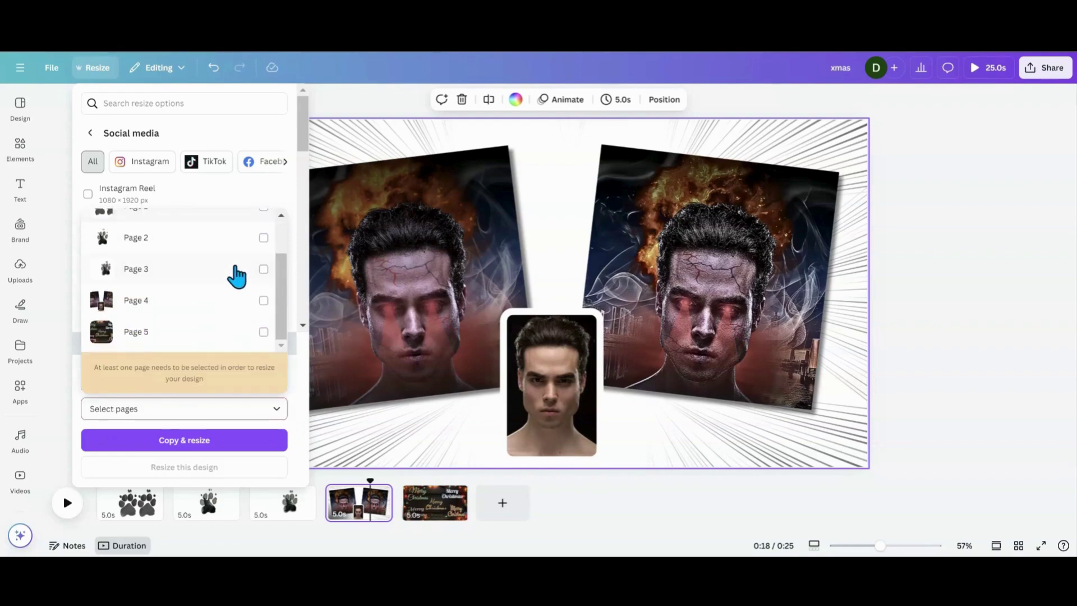
click(264, 301)
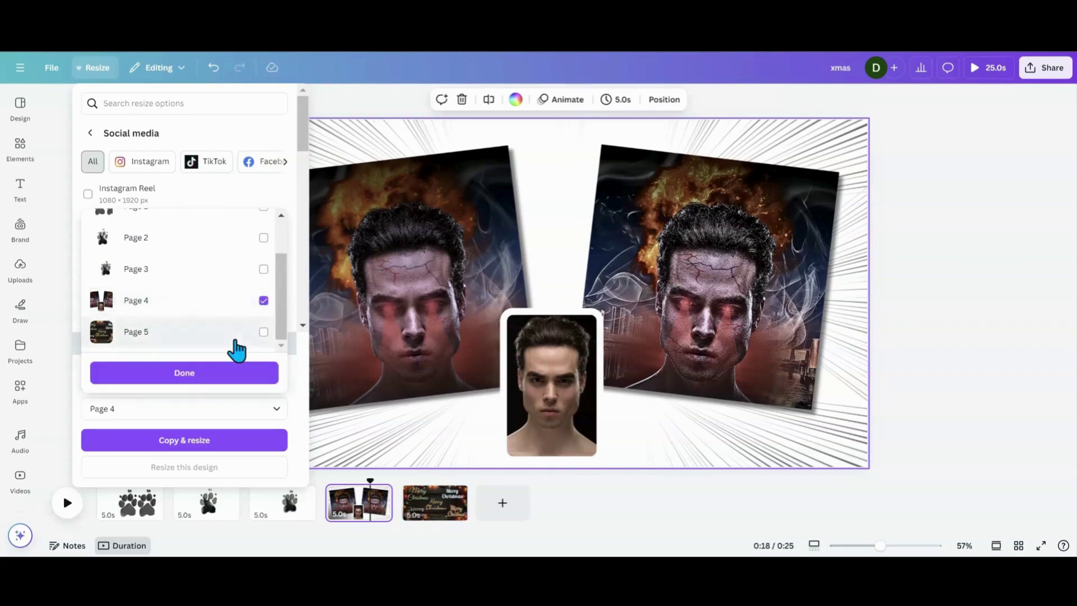
click(223, 375)
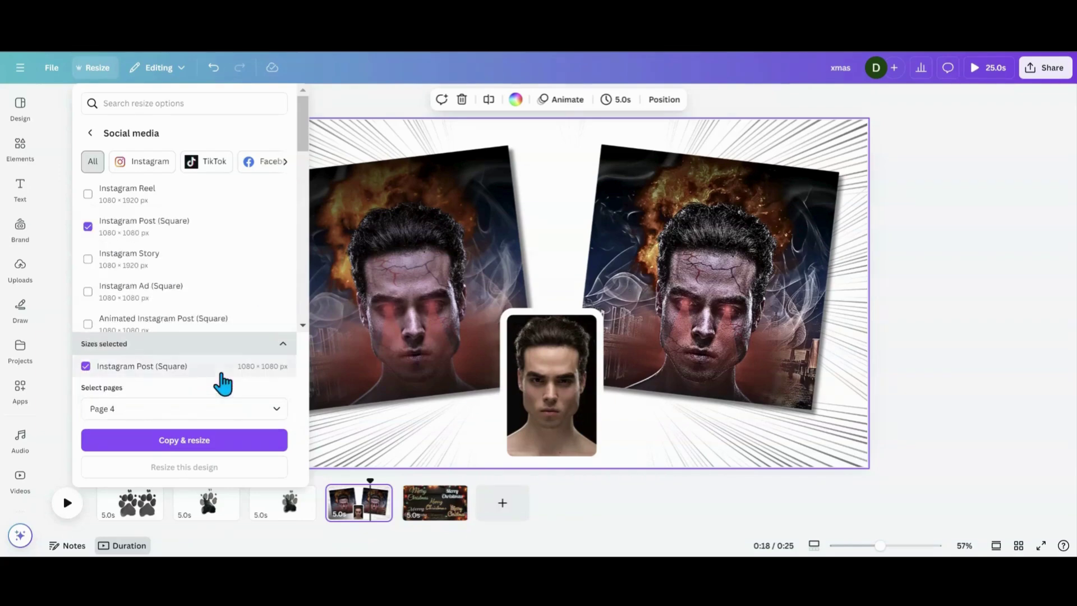
click(213, 441)
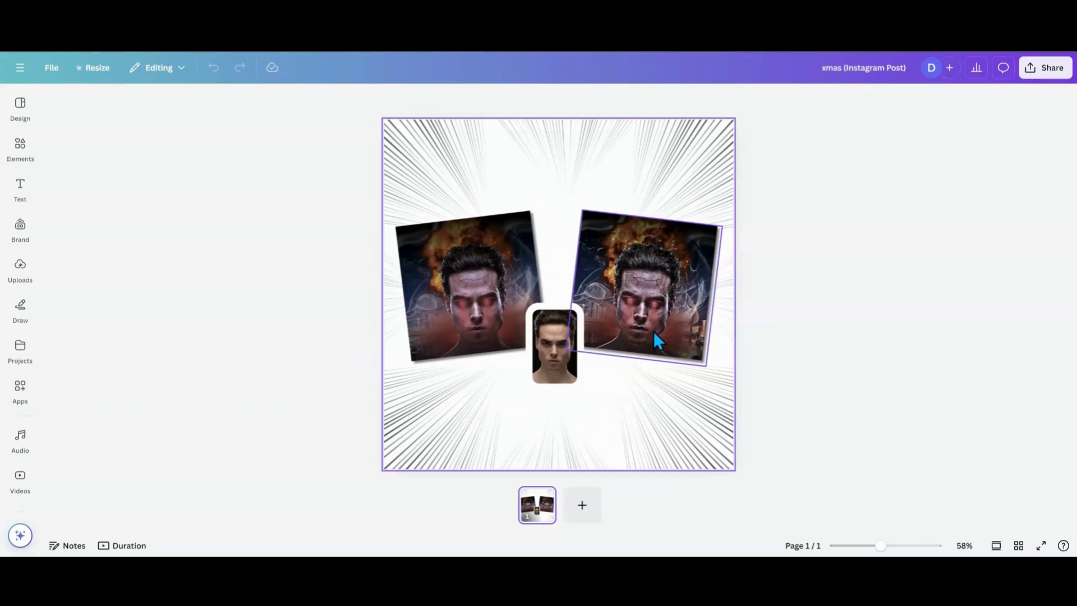
Raise both fiery photos, then move the centre portrait down and enlarge it
drag(653, 331, 648, 260)
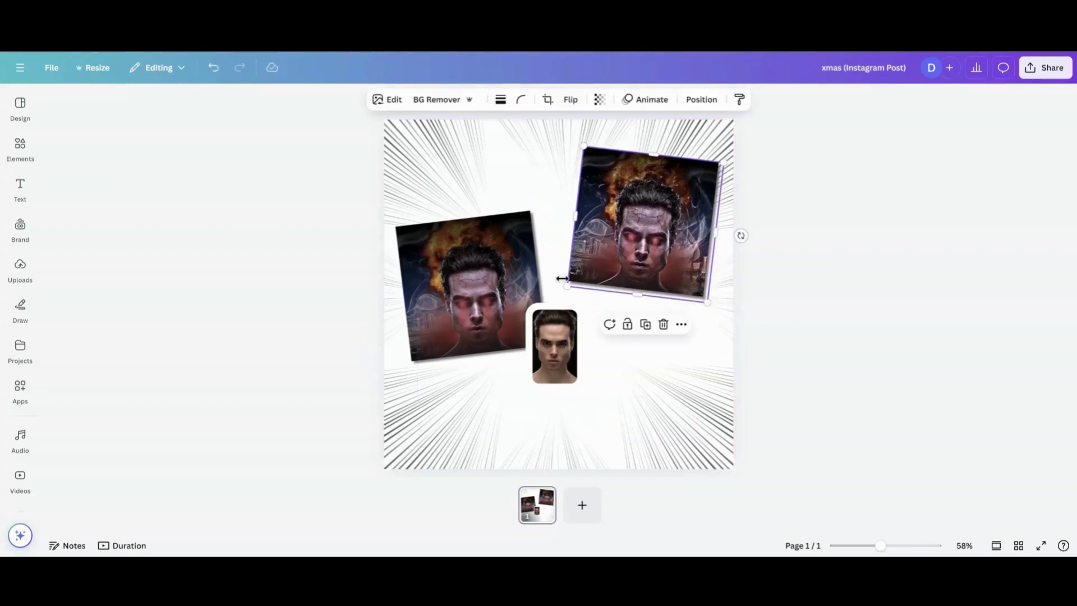
drag(490, 359, 481, 243)
click(554, 351)
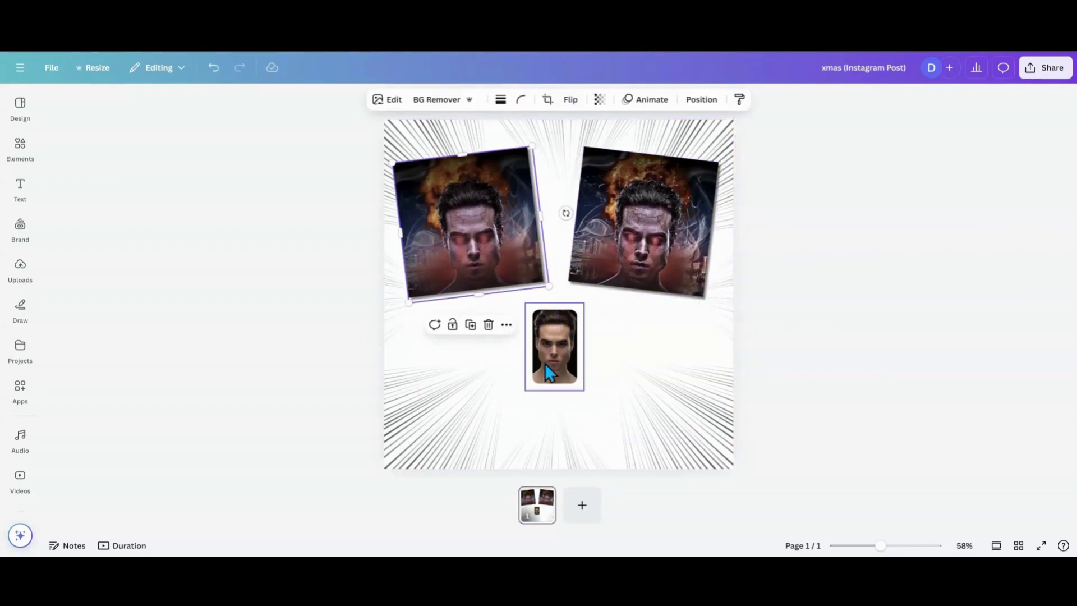
drag(554, 350, 542, 404)
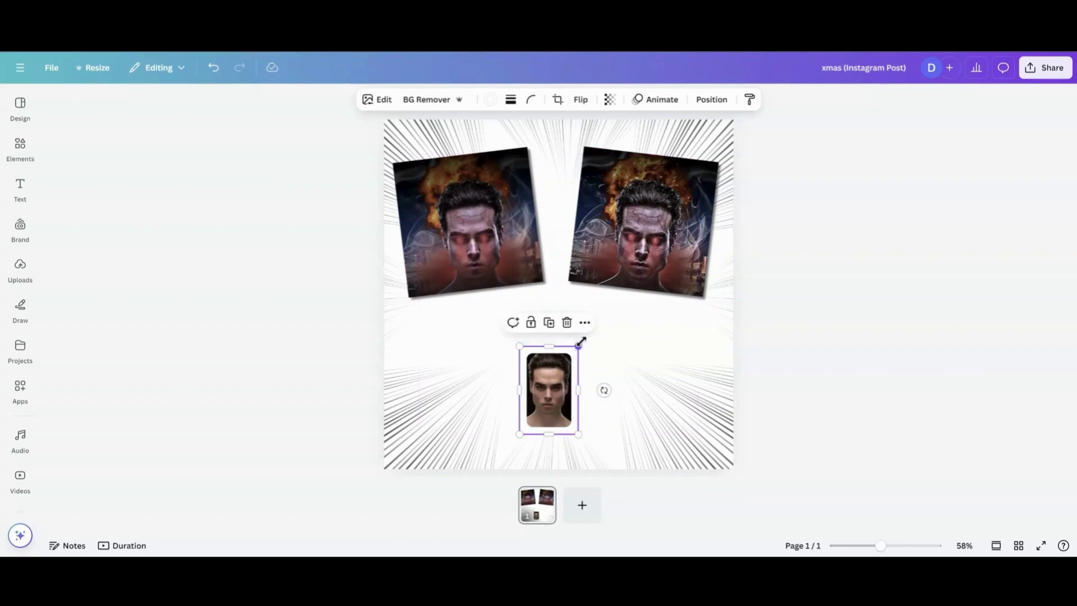
drag(581, 341, 601, 314)
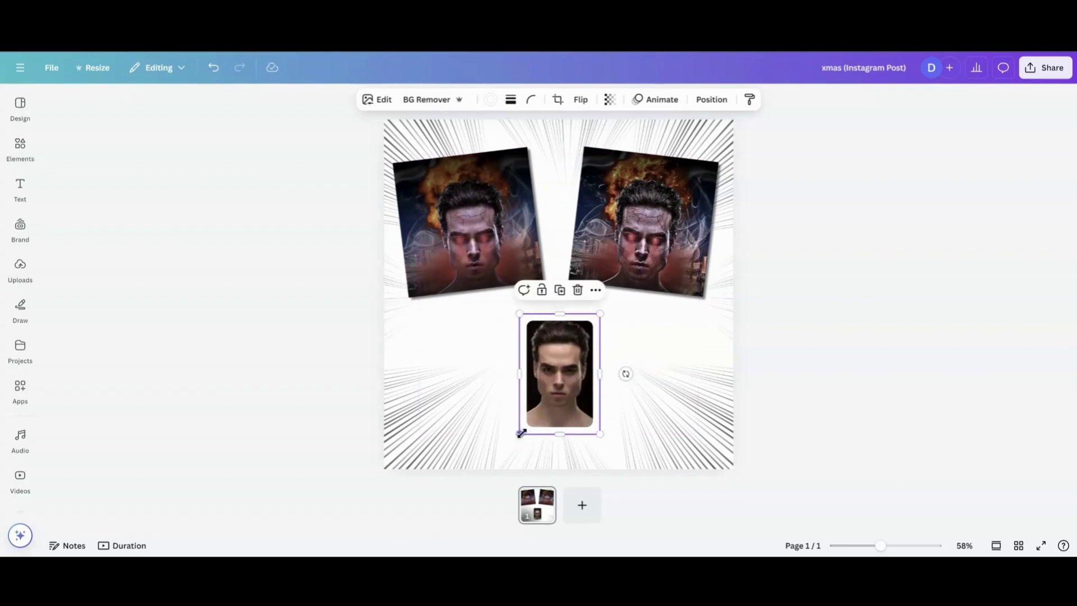
mouse_move(521, 433)
mouse_down()
mouse_move(507, 449)
mouse_move(536, 432)
mouse_up()
Line up the top photos, then shrink the portrait and move it to the lower right
drag(473, 276, 475, 285)
drag(607, 250, 600, 261)
drag(532, 290, 523, 267)
drag(546, 372, 556, 373)
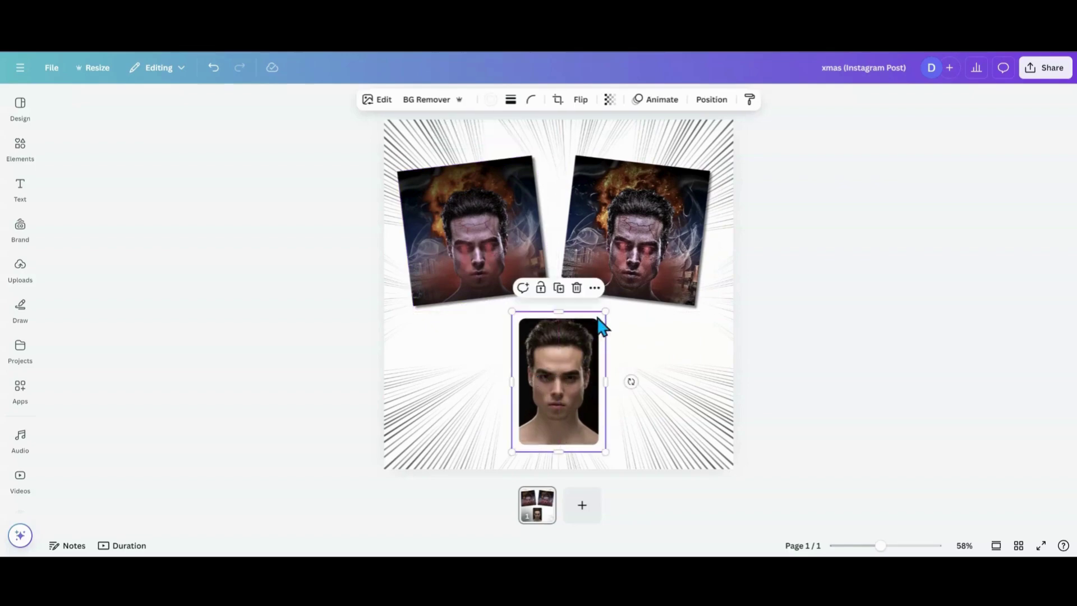
drag(603, 313, 583, 343)
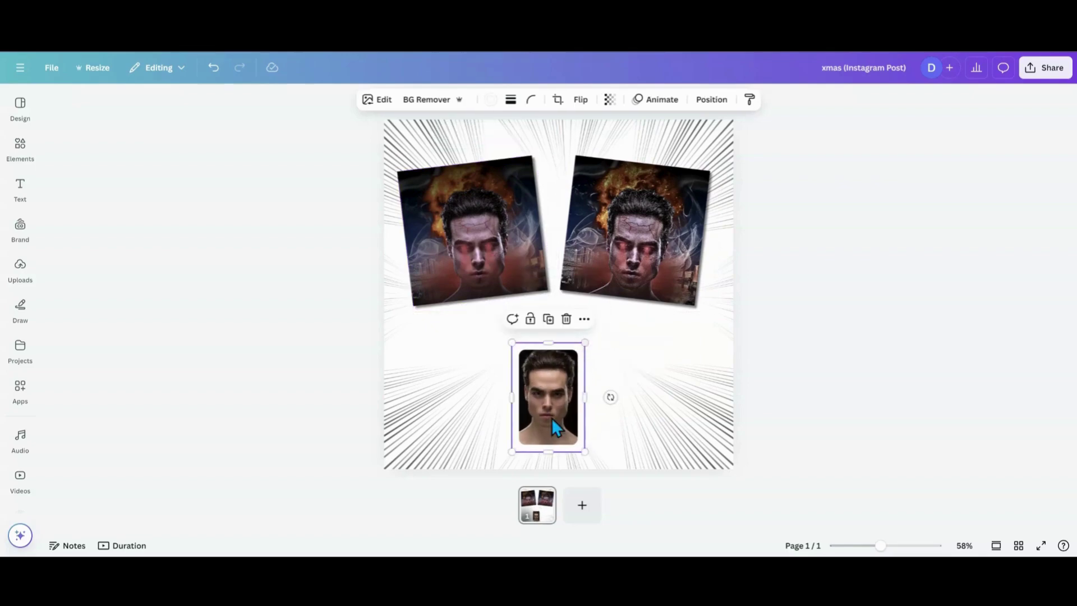
drag(550, 421, 662, 430)
drag(642, 305, 521, 412)
Move the top-left photo to the upper right and rotate it about 20° clockwise
drag(476, 221, 611, 199)
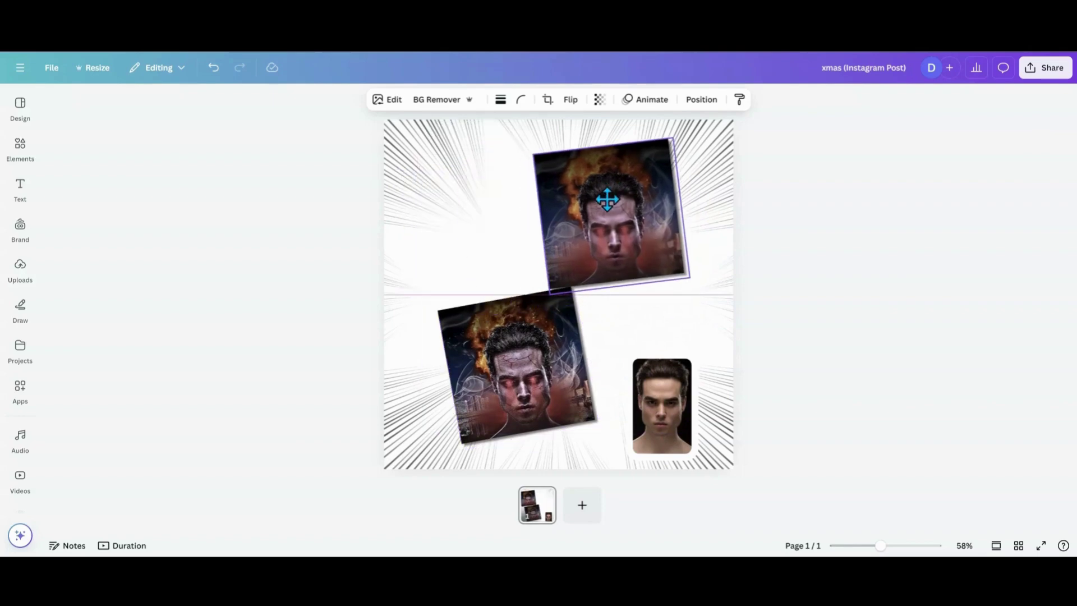
drag(706, 205, 700, 249)
drag(600, 238, 600, 239)
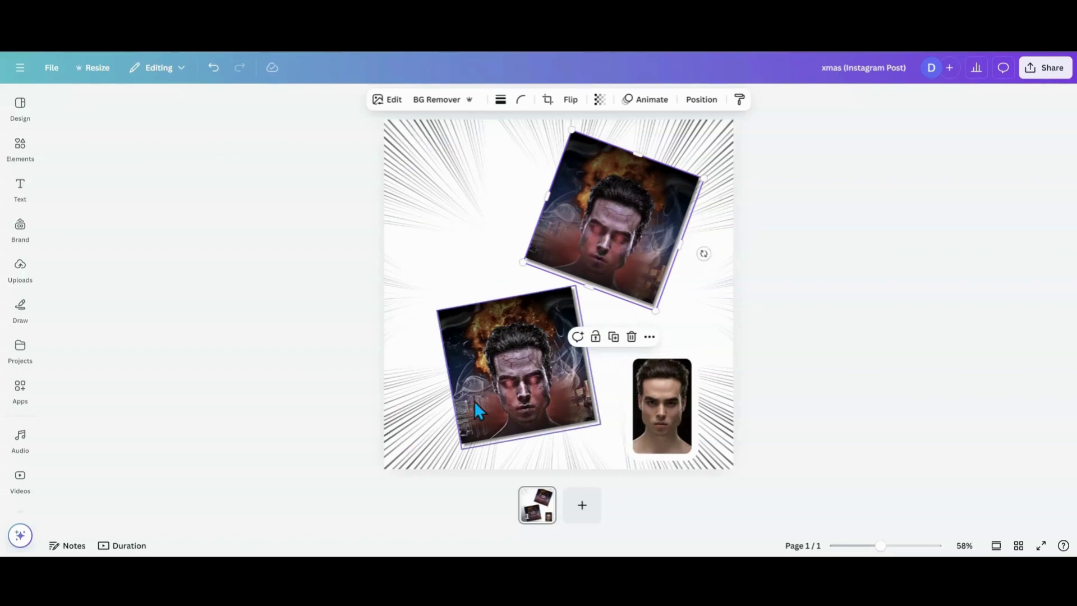
mouse_move(618, 259)
mouse_down()
mouse_move(595, 258)
mouse_move(600, 249)
mouse_up()
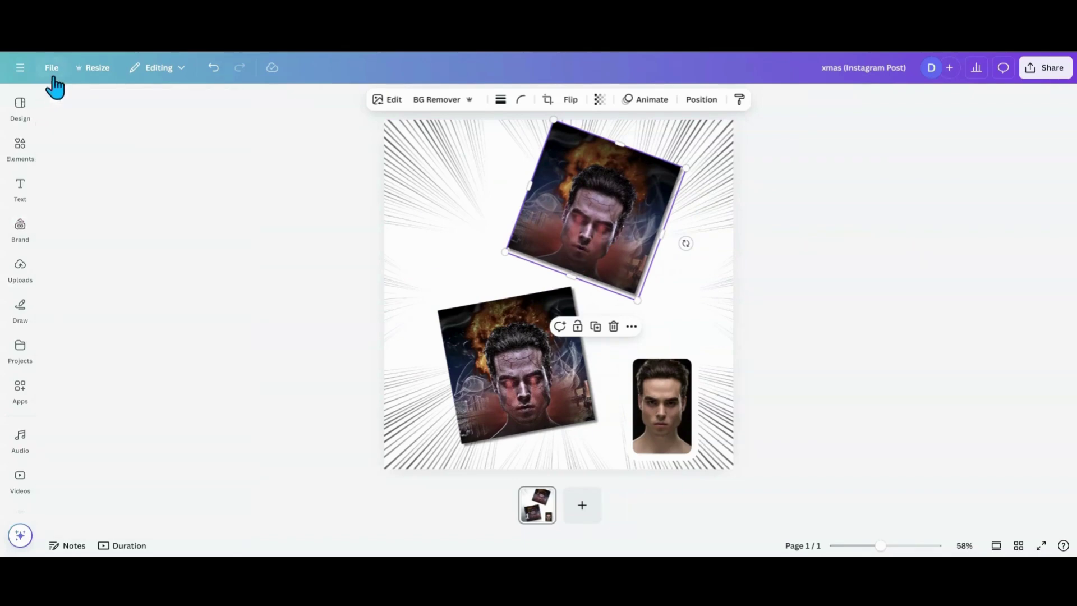
Copy and resize the xmas design to the Mobile Video size
click(90, 69)
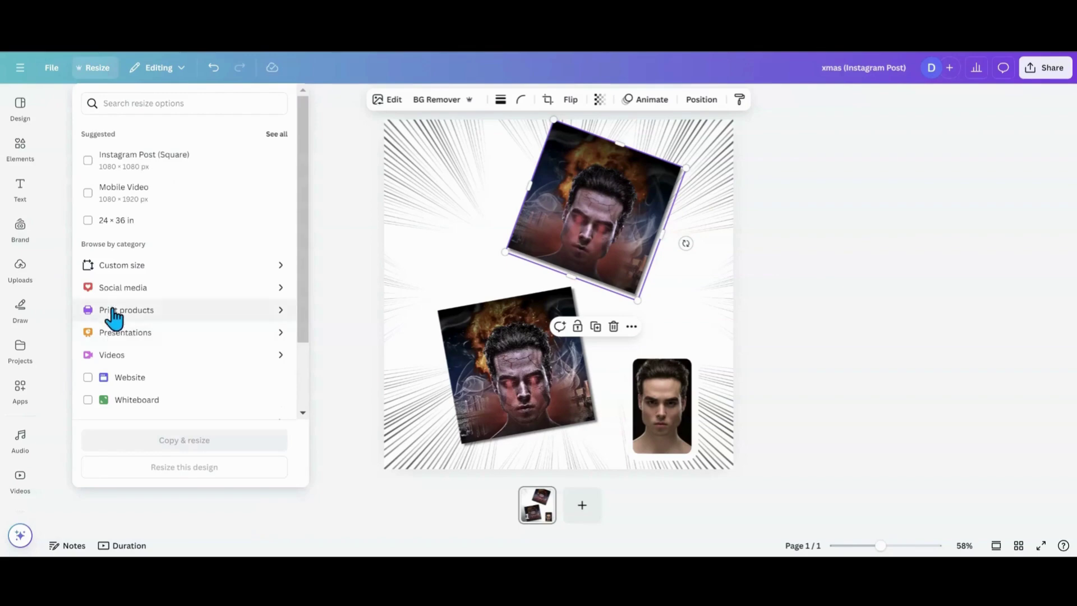
click(112, 356)
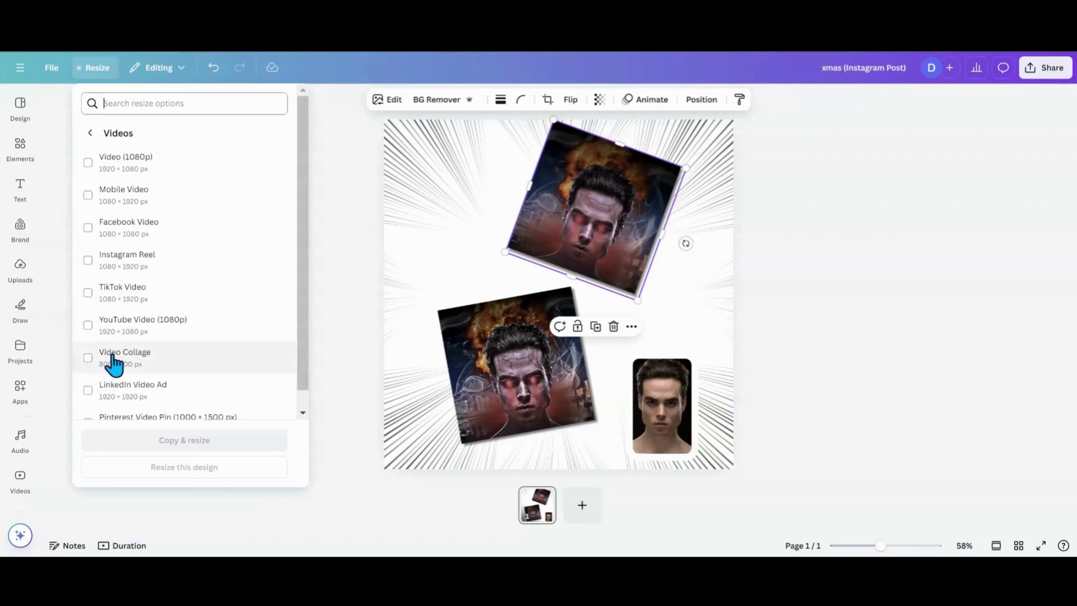
click(119, 198)
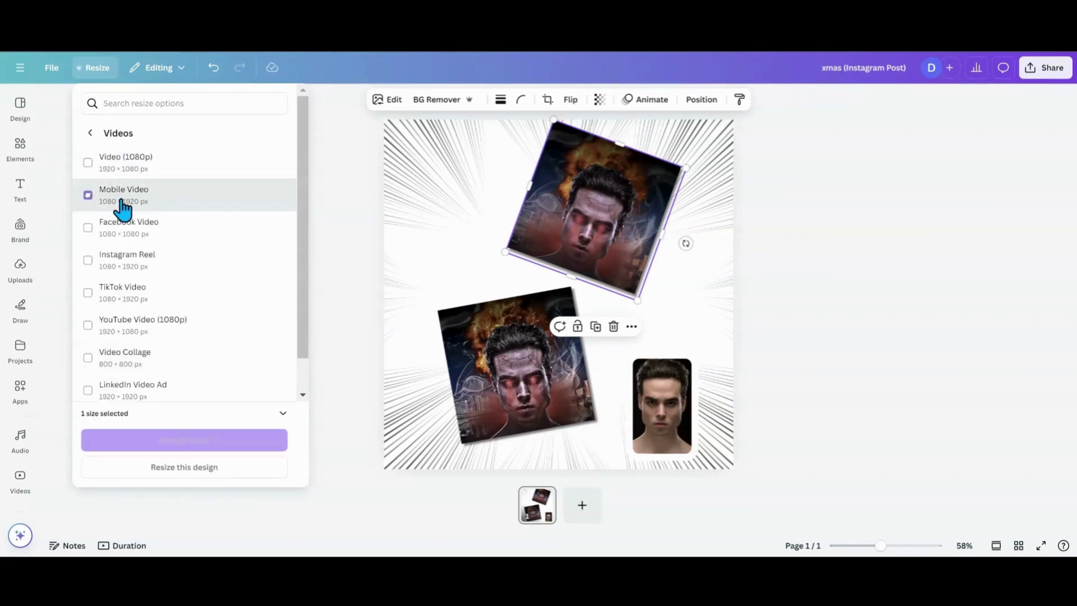
click(174, 442)
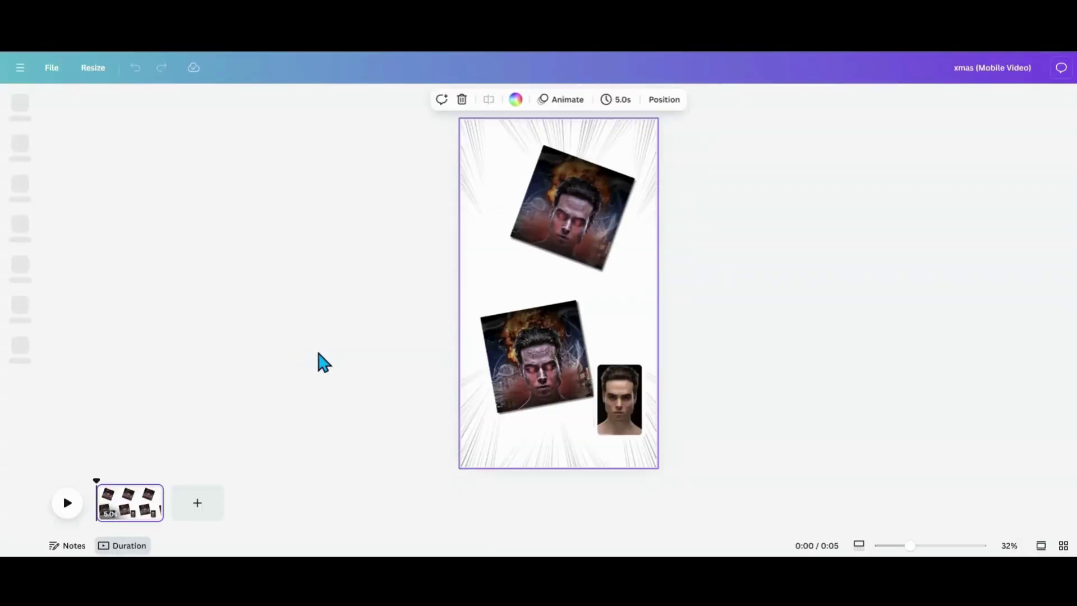
Enlarge and reposition the top and middle fiery photos, then move the portrait left and down
click(594, 245)
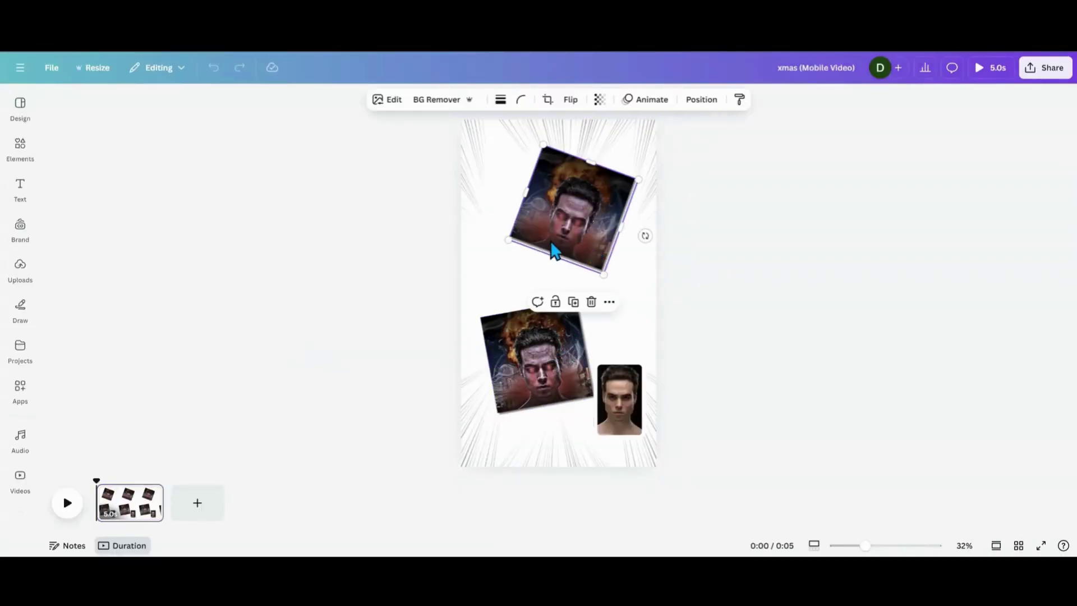
drag(508, 241, 486, 252)
mouse_move(558, 242)
mouse_down()
mouse_move(570, 217)
mouse_move(571, 230)
mouse_up()
drag(536, 367, 532, 343)
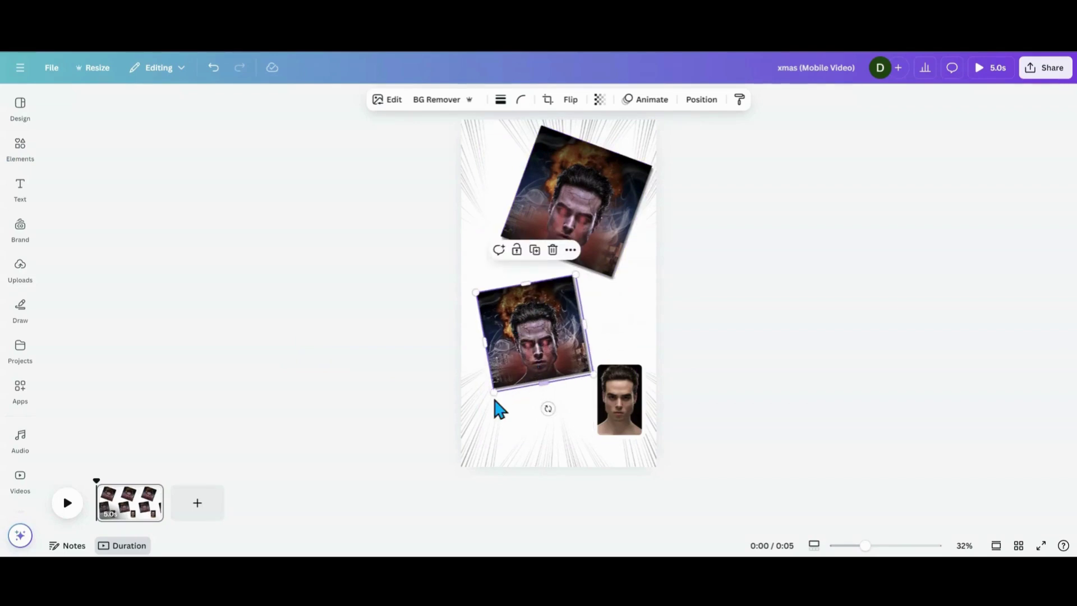
drag(494, 391, 486, 400)
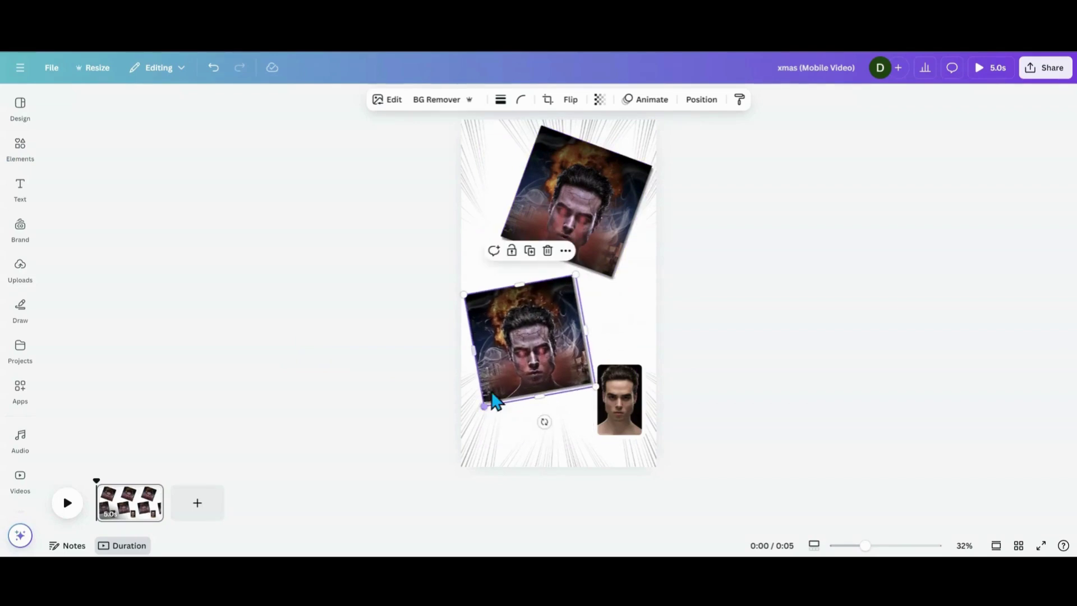
drag(525, 370, 527, 364)
click(634, 422)
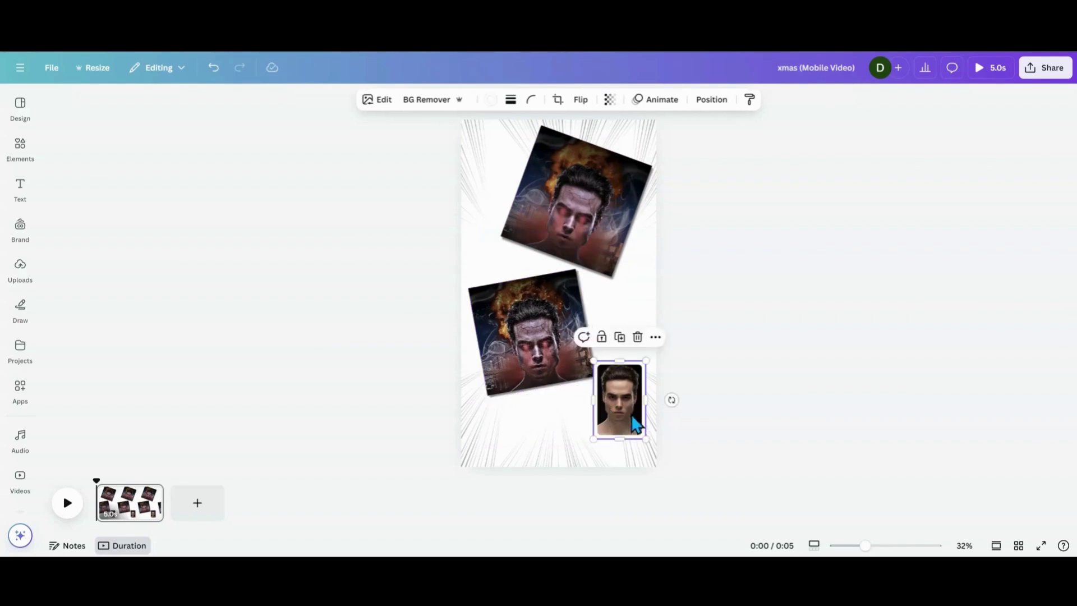
drag(634, 422, 621, 425)
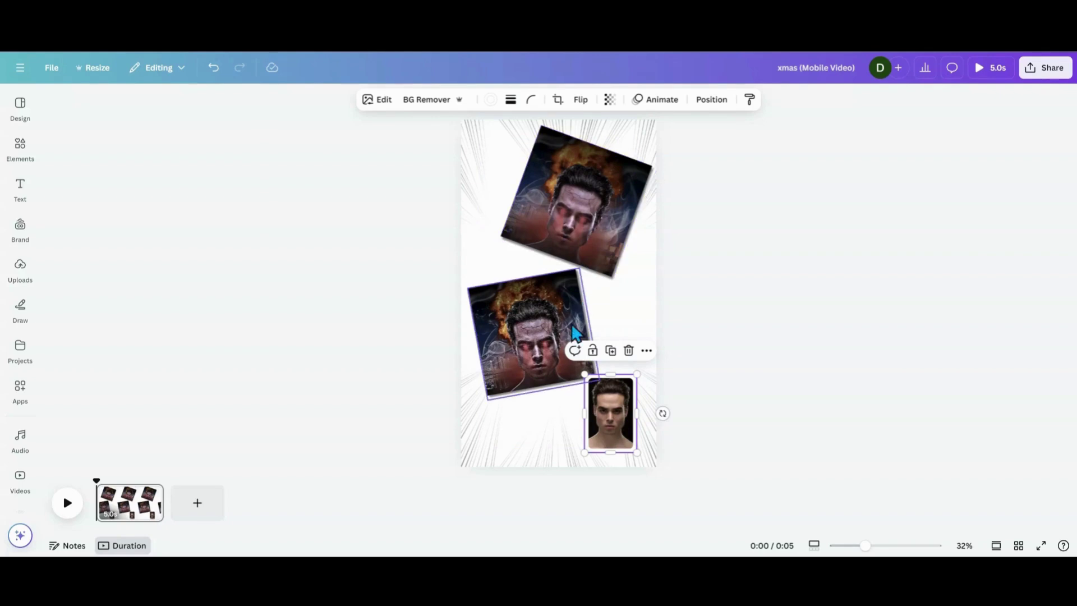
drag(565, 339, 558, 333)
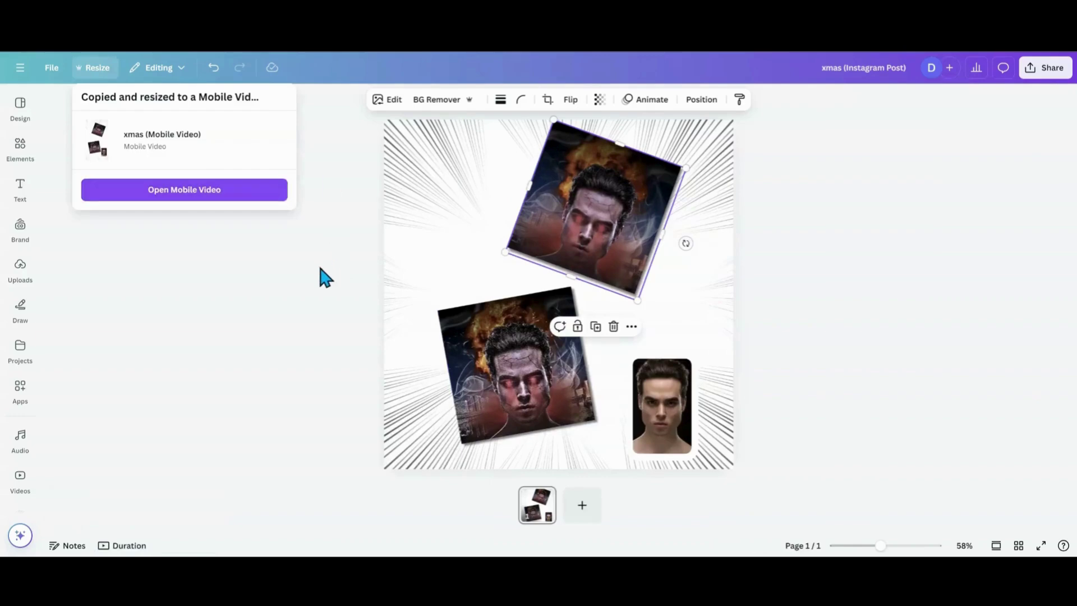
Add a second page and fill it with the xmas project's three-face-photo collage page
click(319, 275)
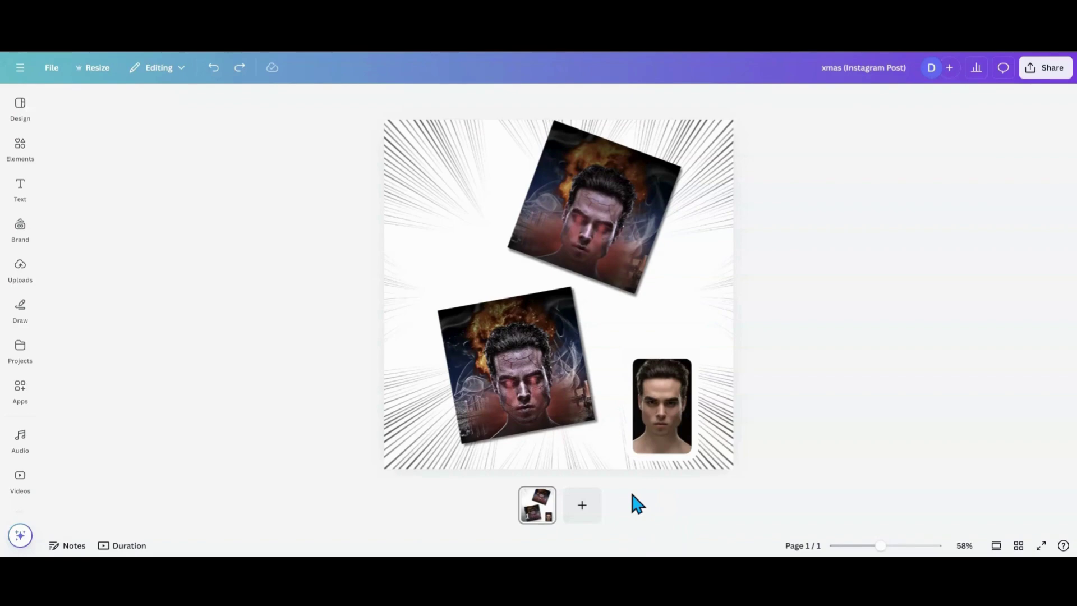
click(590, 515)
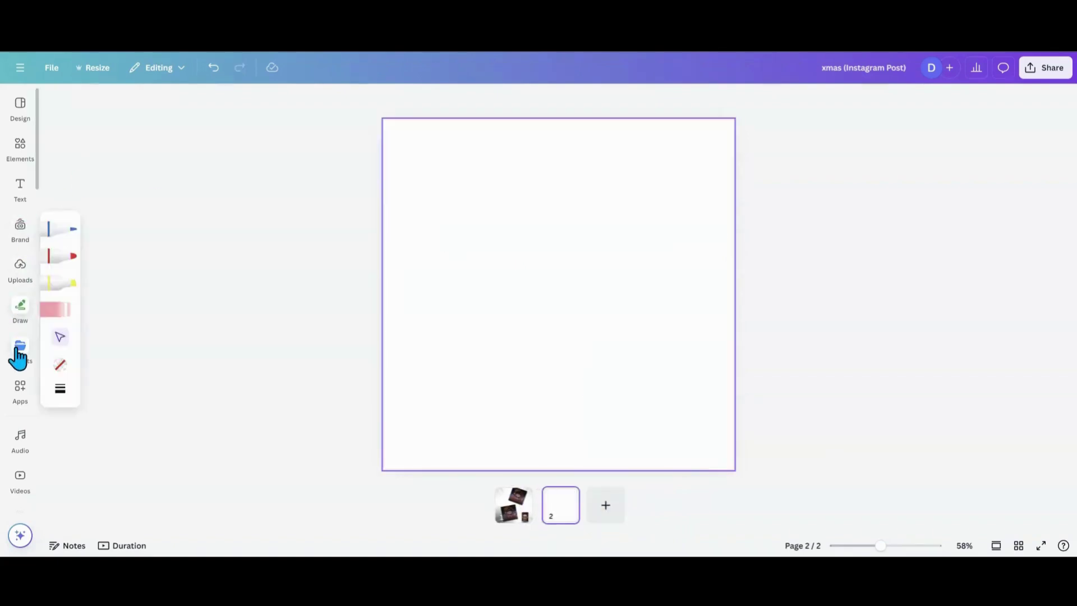
click(20, 354)
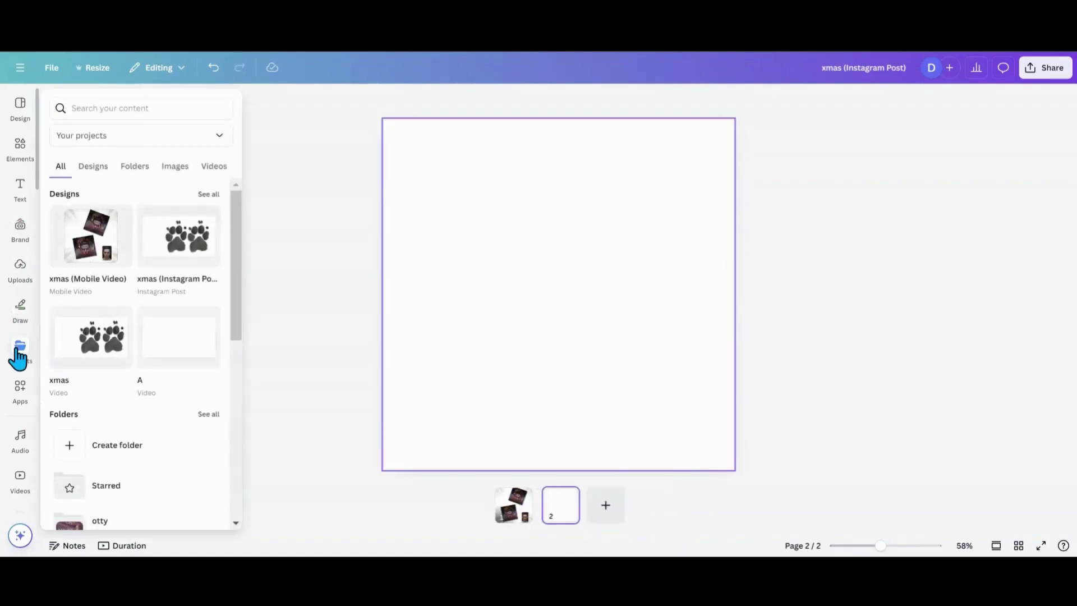
click(66, 340)
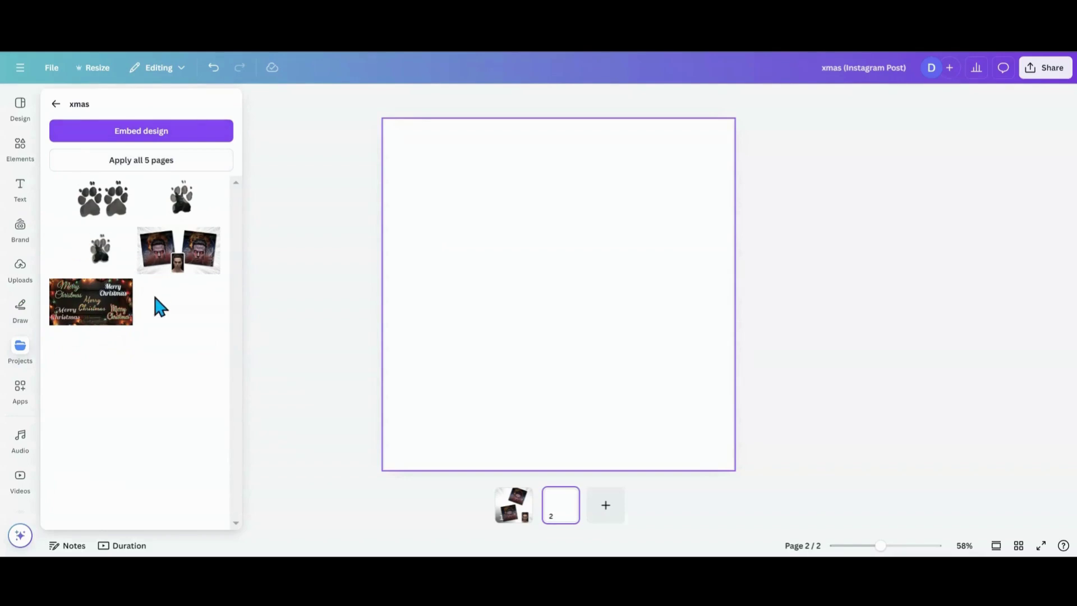
click(176, 261)
click(248, 328)
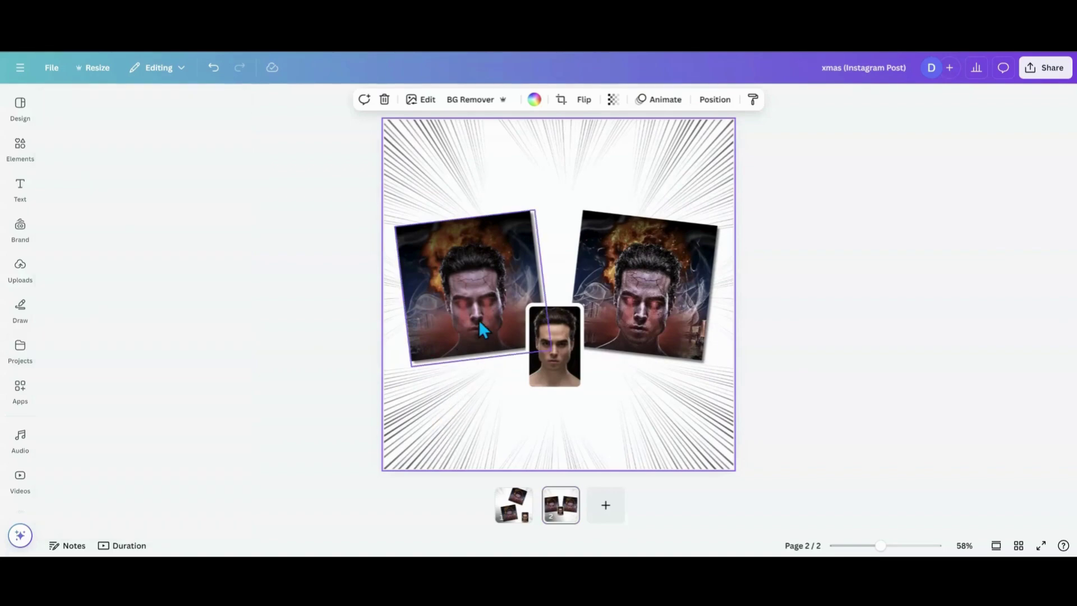
Add a third page holding the xmas project's Merry Christmas string-lights page
click(596, 513)
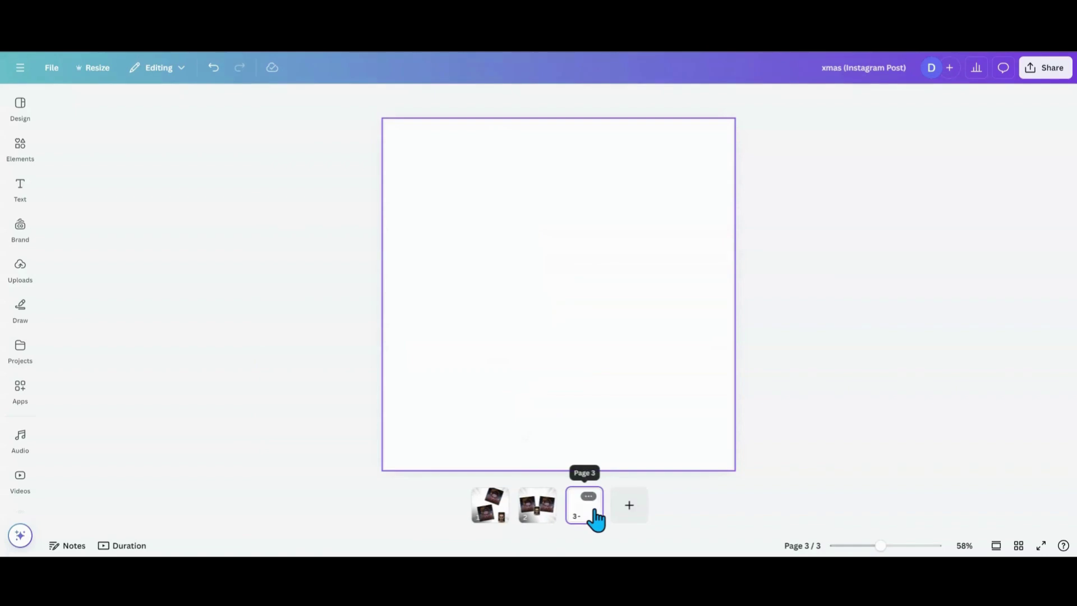
click(21, 347)
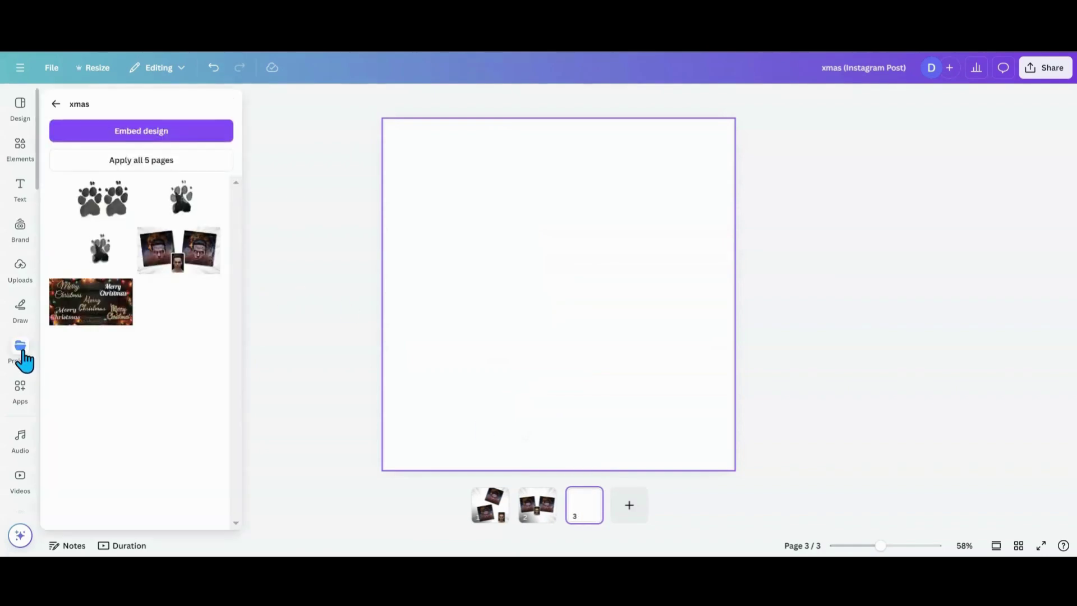
click(67, 320)
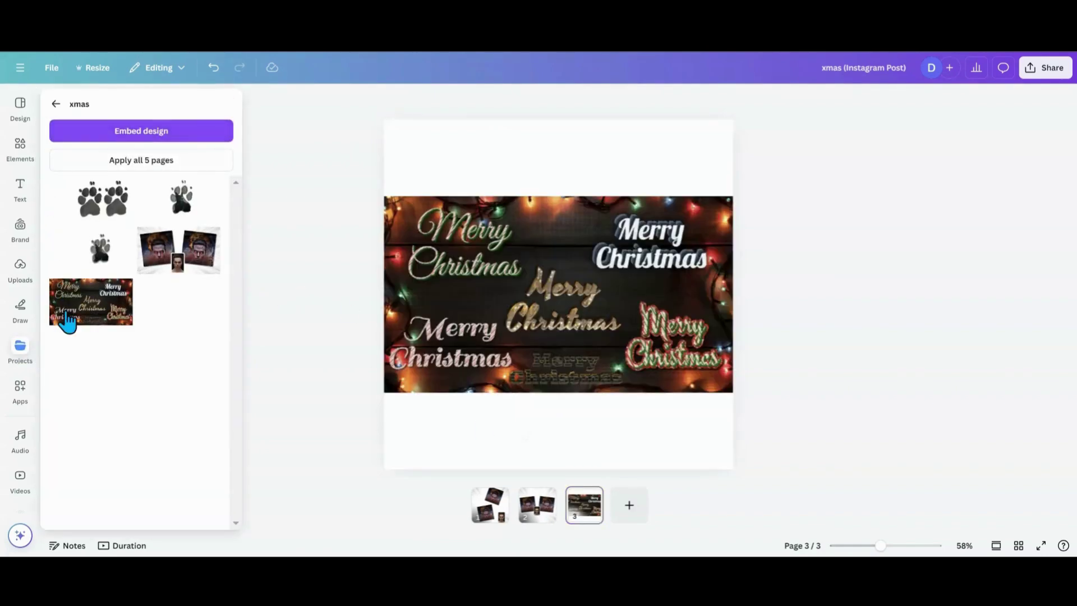
Enlarge and spread the six Merry Christmas graphics, with the faint one near the bottom lights
click(480, 257)
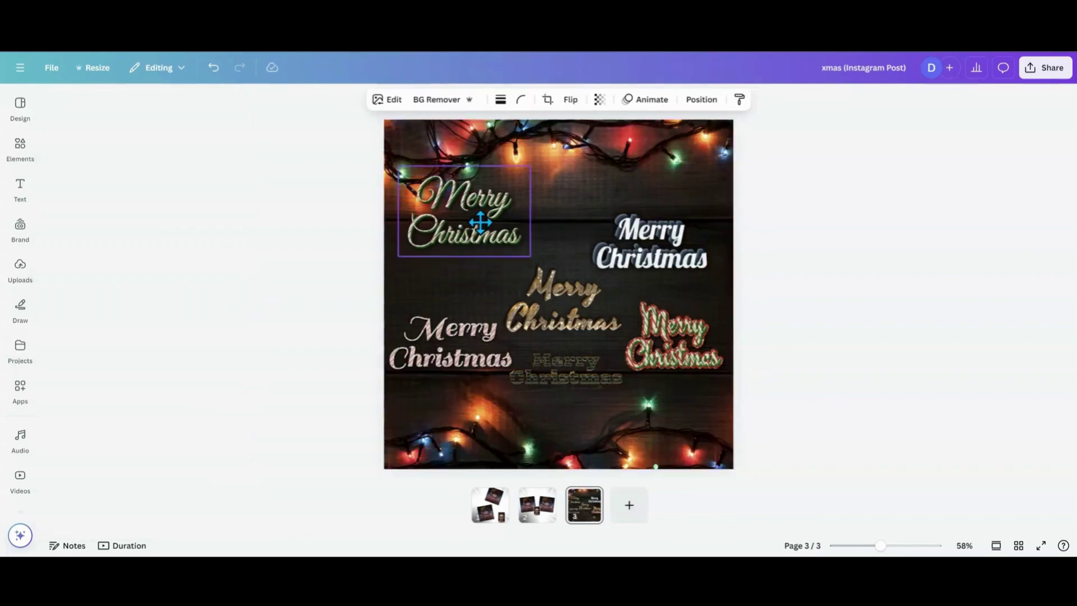
drag(531, 253, 552, 268)
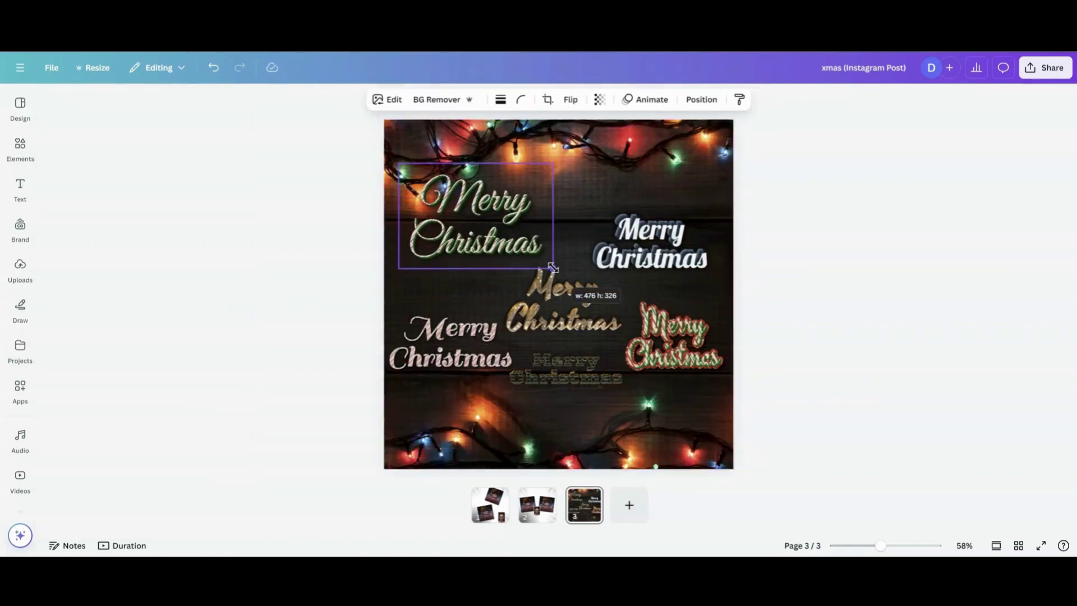
drag(504, 235, 504, 216)
drag(619, 262, 553, 245)
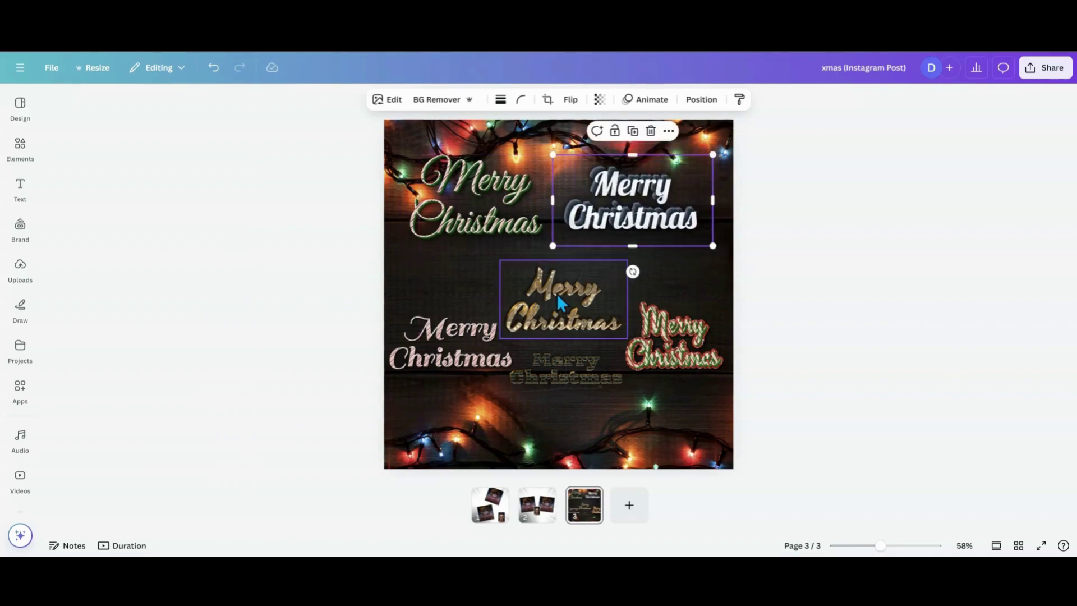
drag(557, 294, 558, 279)
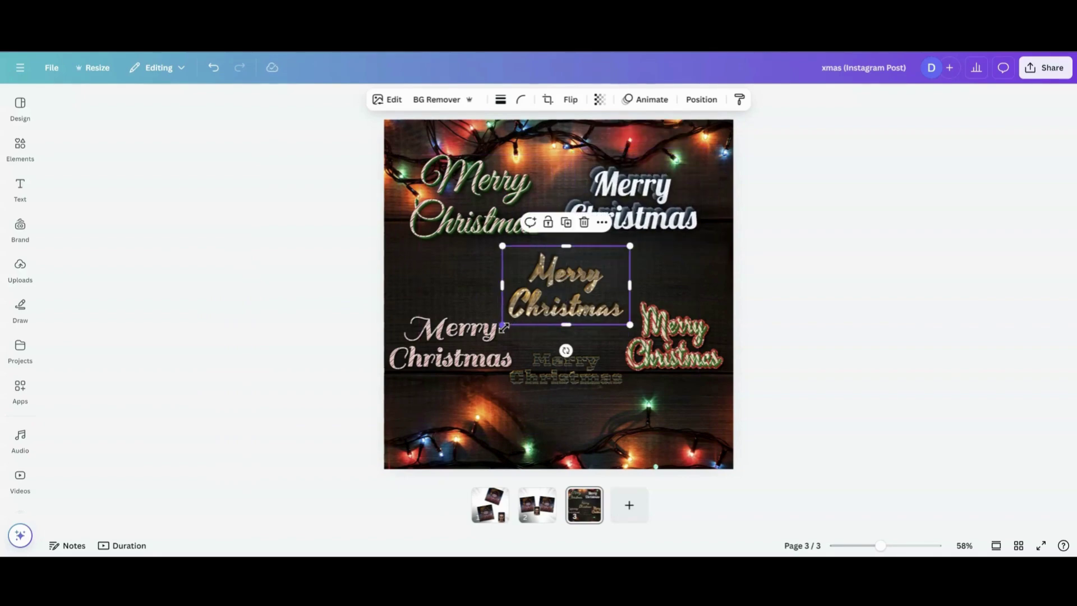
drag(503, 327, 496, 330)
click(666, 363)
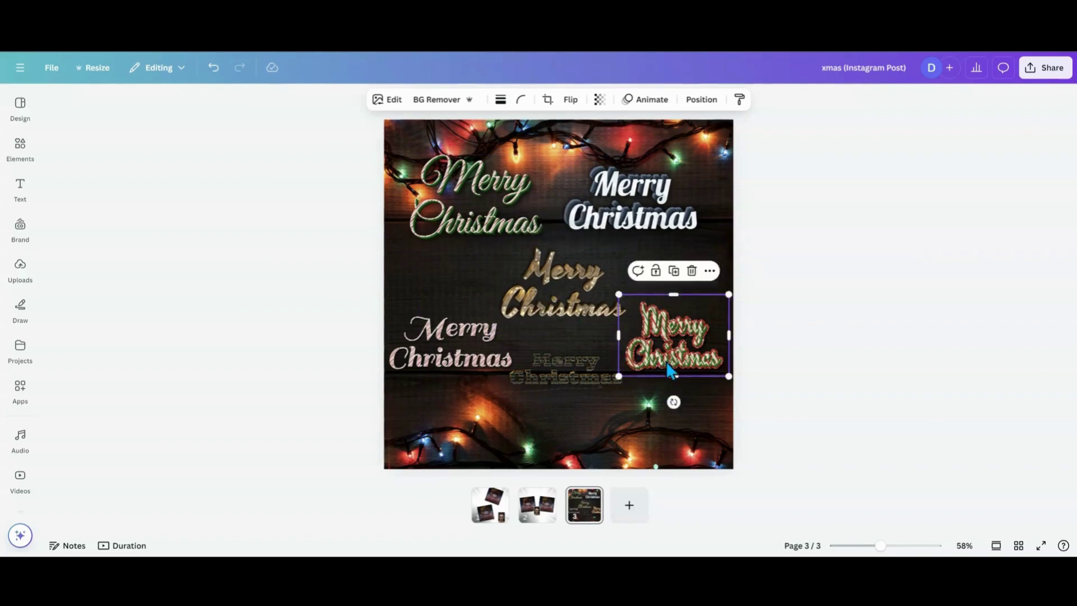
drag(667, 365, 672, 373)
drag(578, 366, 636, 393)
click(470, 335)
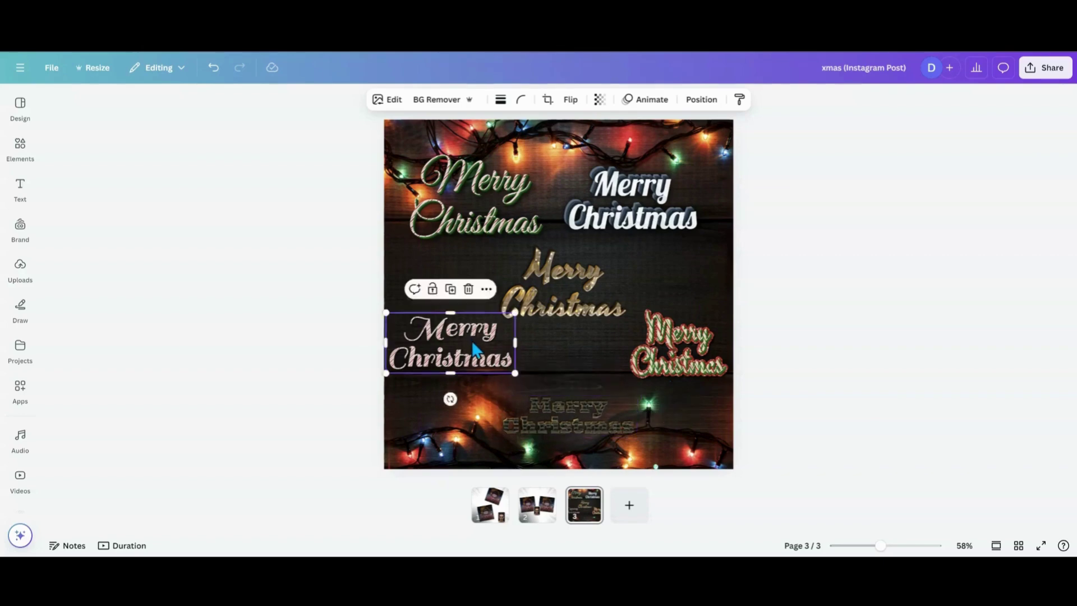
drag(470, 335, 546, 287)
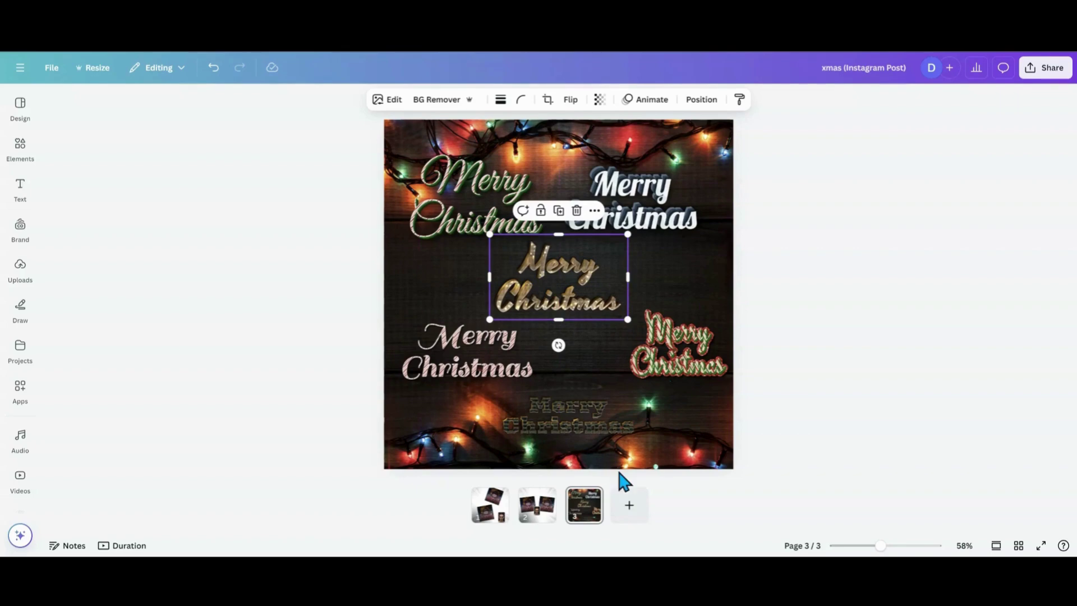
Add page 4 and insert the dog pix mantel page from all saved designs
click(629, 504)
click(17, 143)
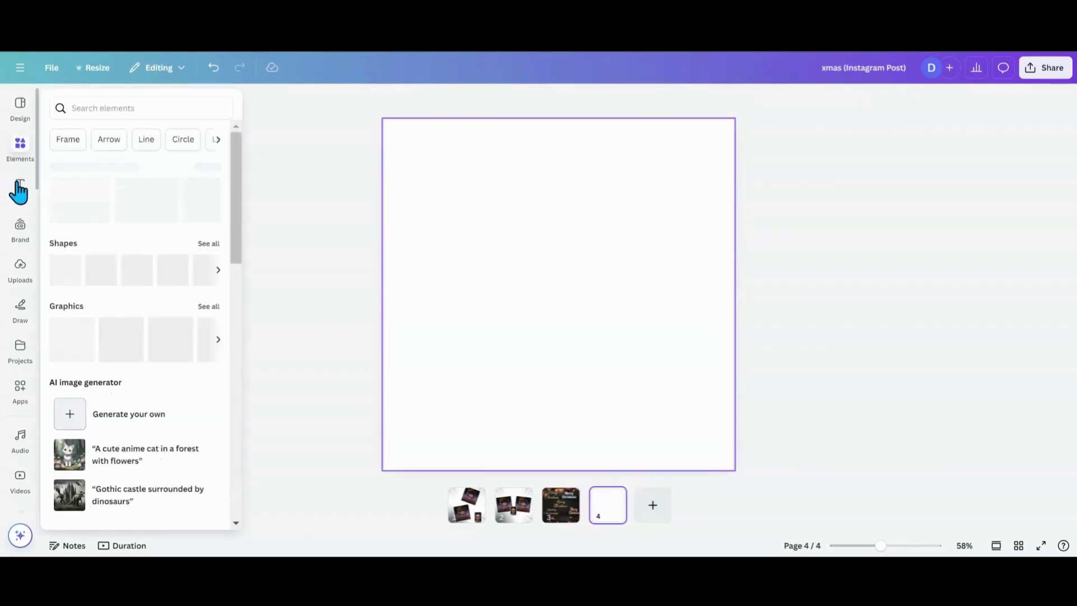
click(19, 267)
click(16, 353)
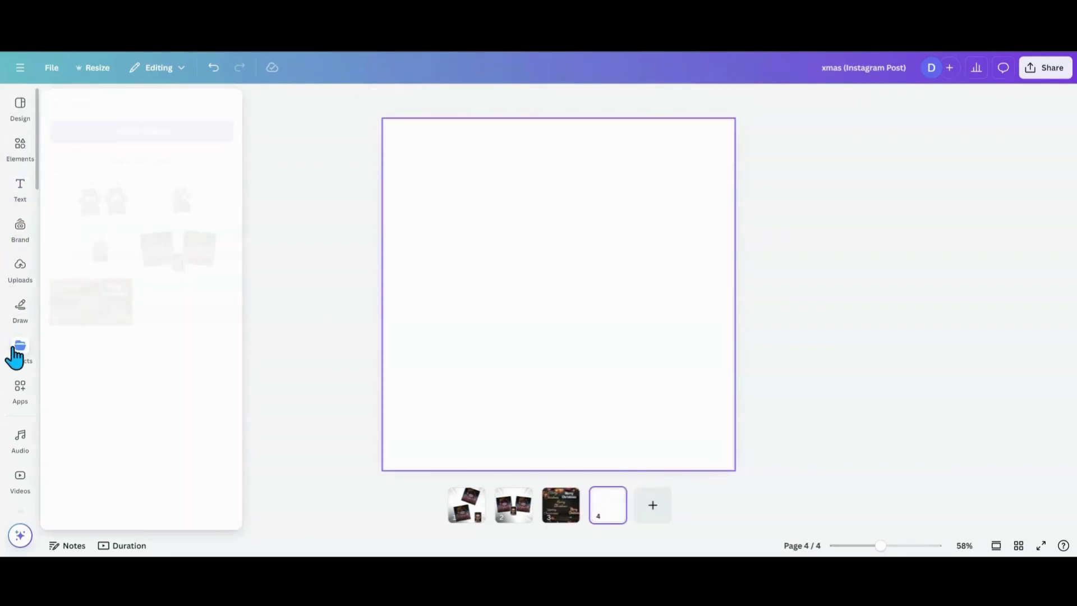
click(54, 103)
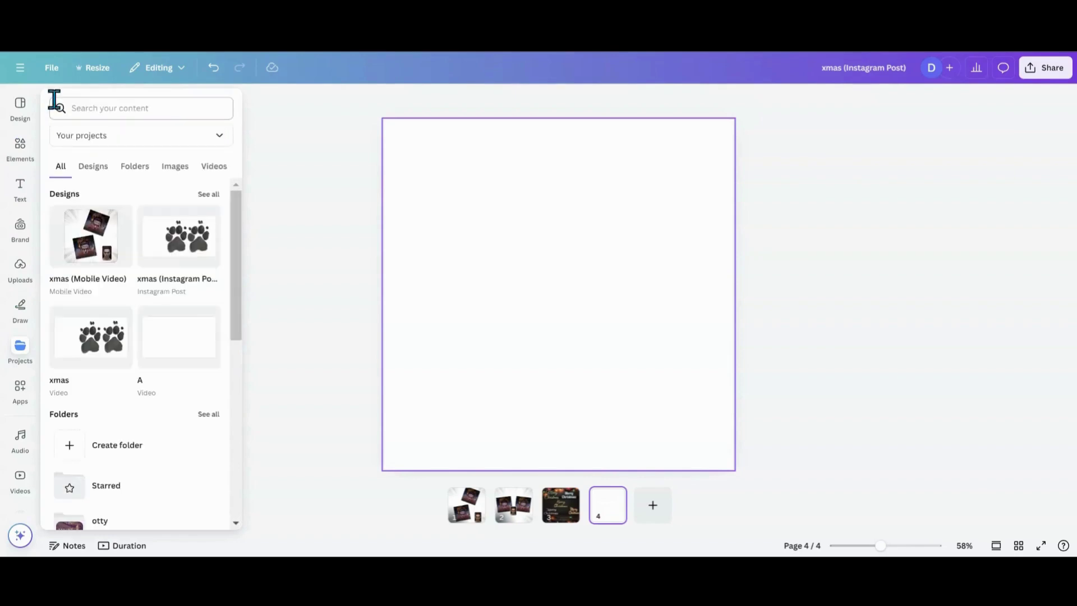
click(206, 201)
scroll(138, 385, down, 3)
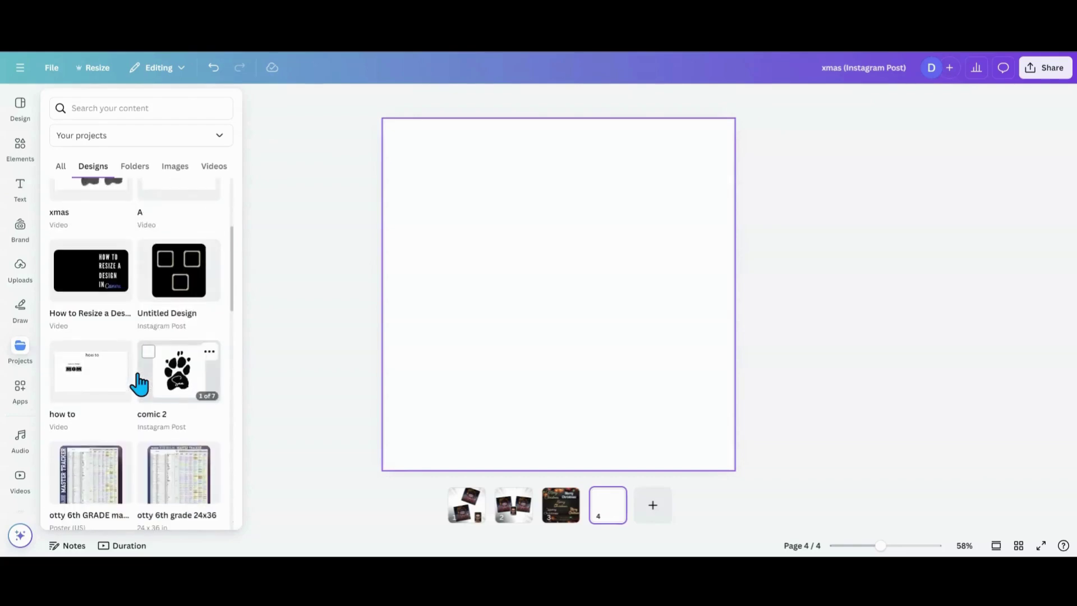
scroll(139, 374, down, 8)
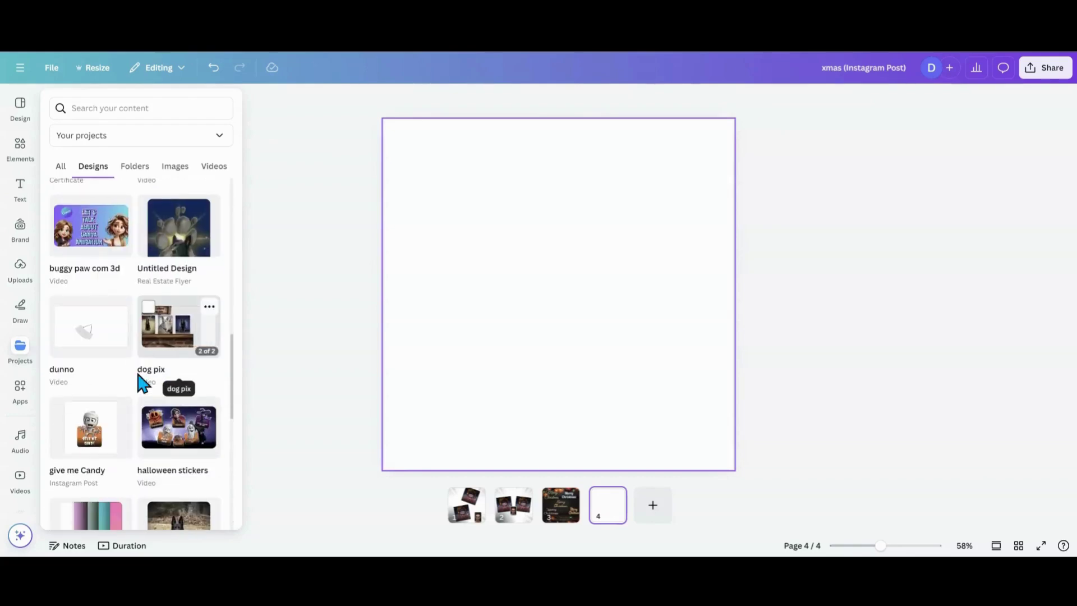
click(153, 344)
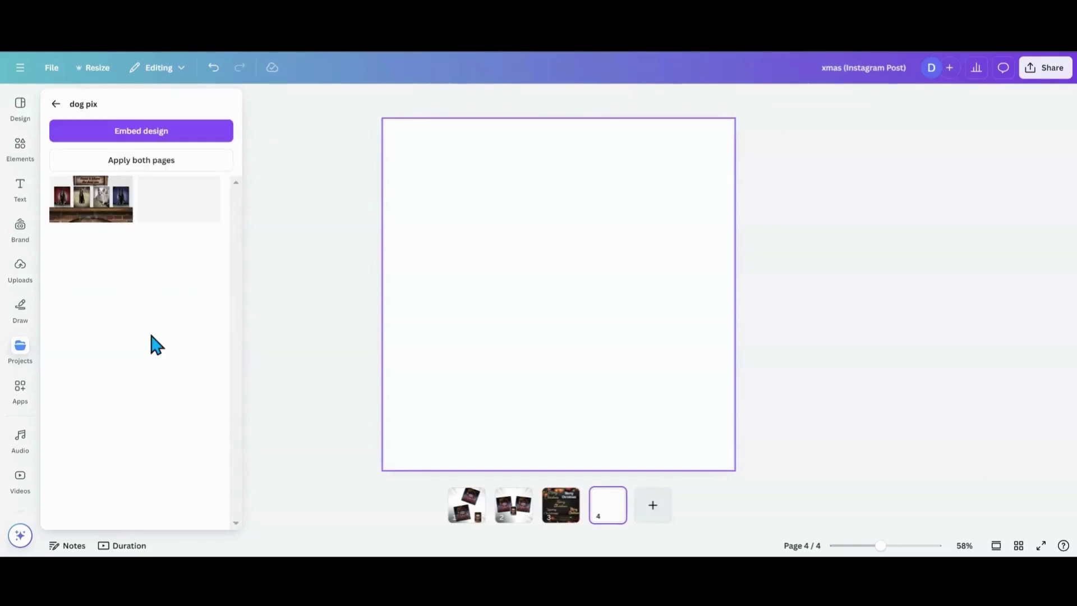
click(95, 220)
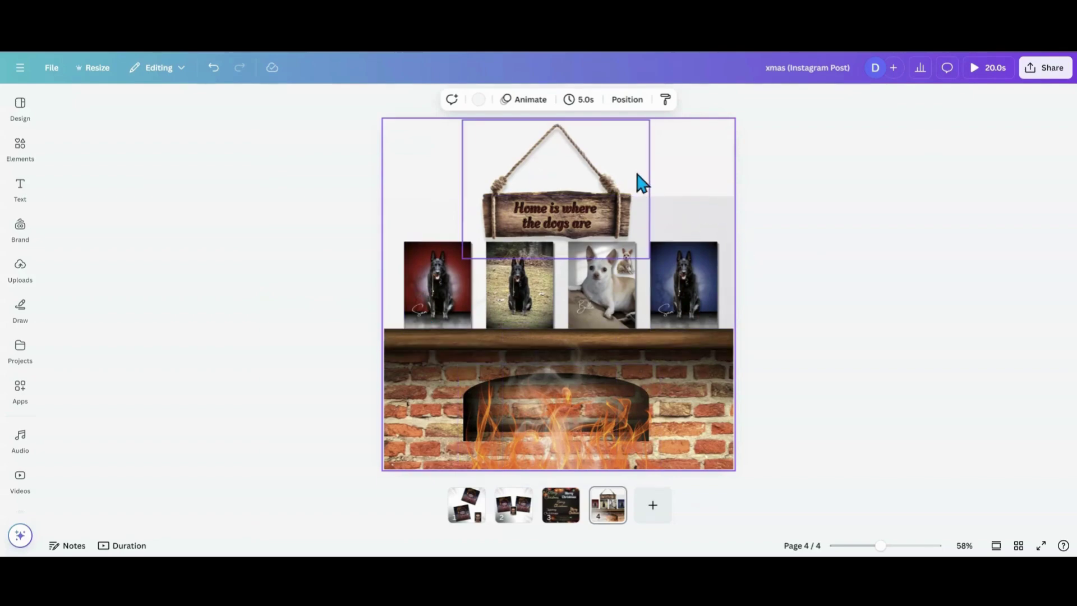
Raise the hanging rope sign and its 'Home is where the dogs are' text
click(573, 177)
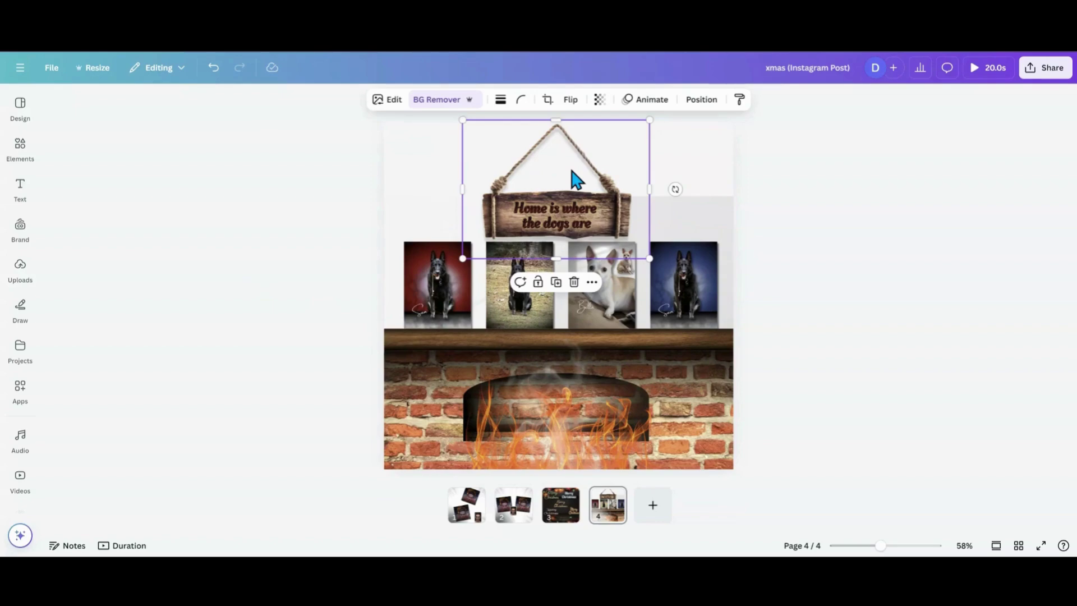
drag(575, 178, 572, 144)
mouse_move(556, 213)
mouse_down()
mouse_move(556, 223)
mouse_move(561, 202)
mouse_up()
click(559, 229)
Move the backdrop layer behind the dog photos up and enlarge it
click(653, 230)
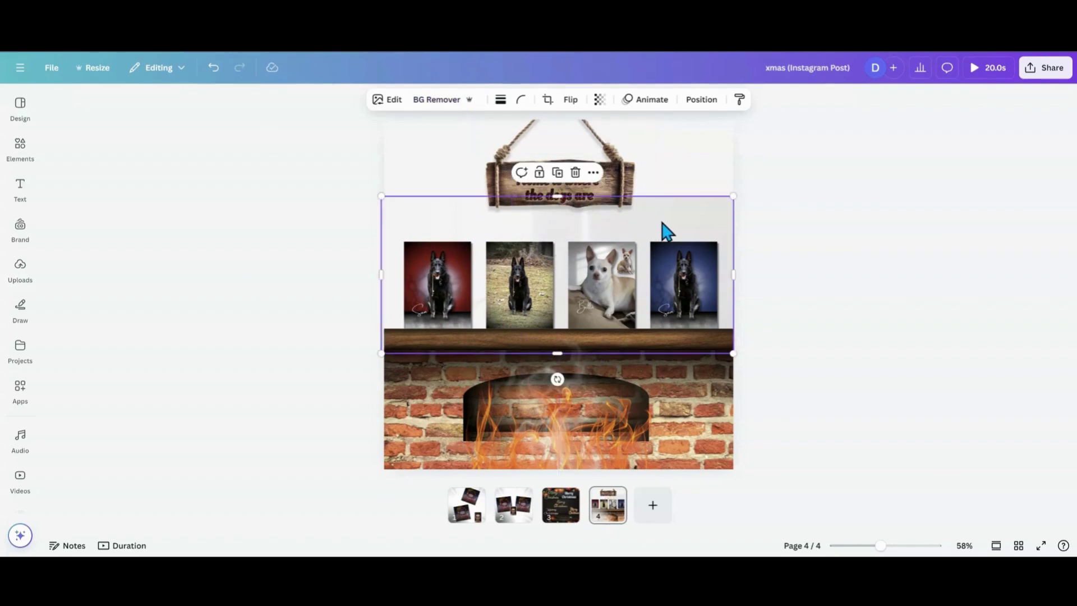
drag(662, 223, 660, 138)
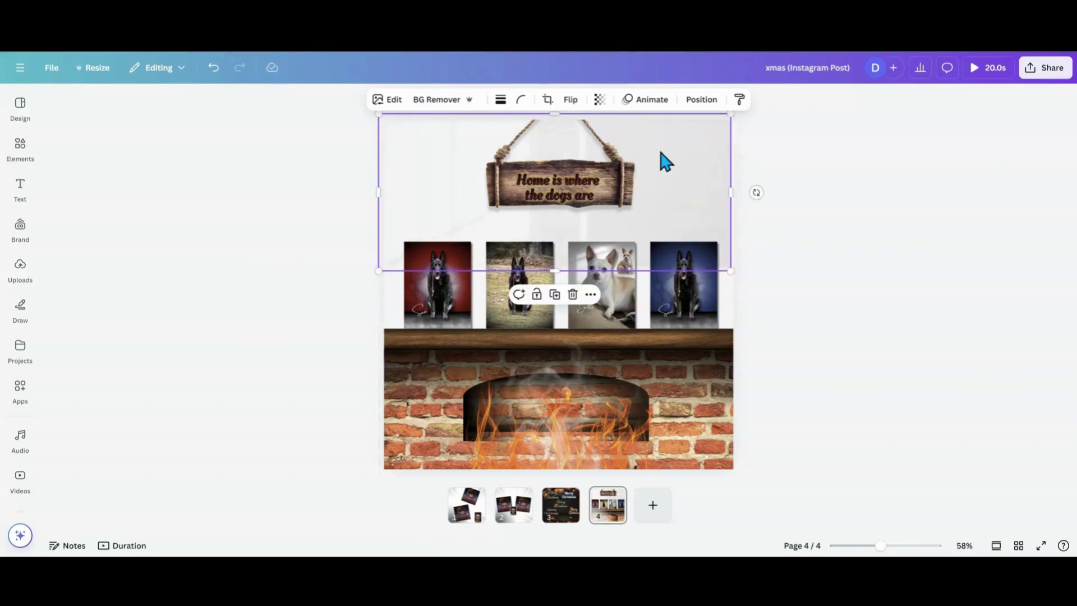
drag(728, 269, 829, 401)
Add a new blank page at the end of the xmas video
click(318, 341)
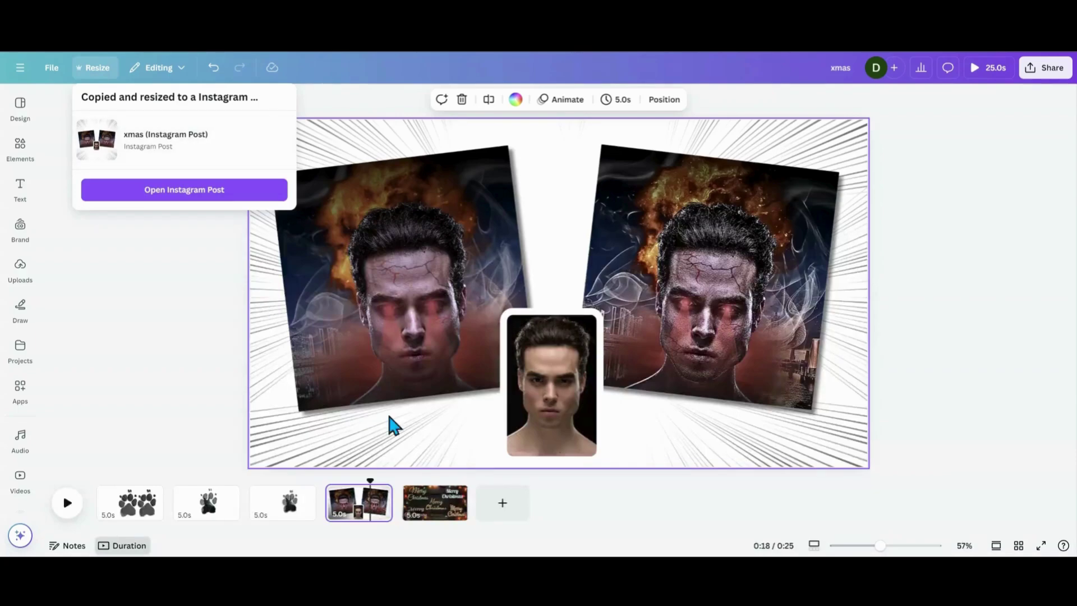
click(502, 505)
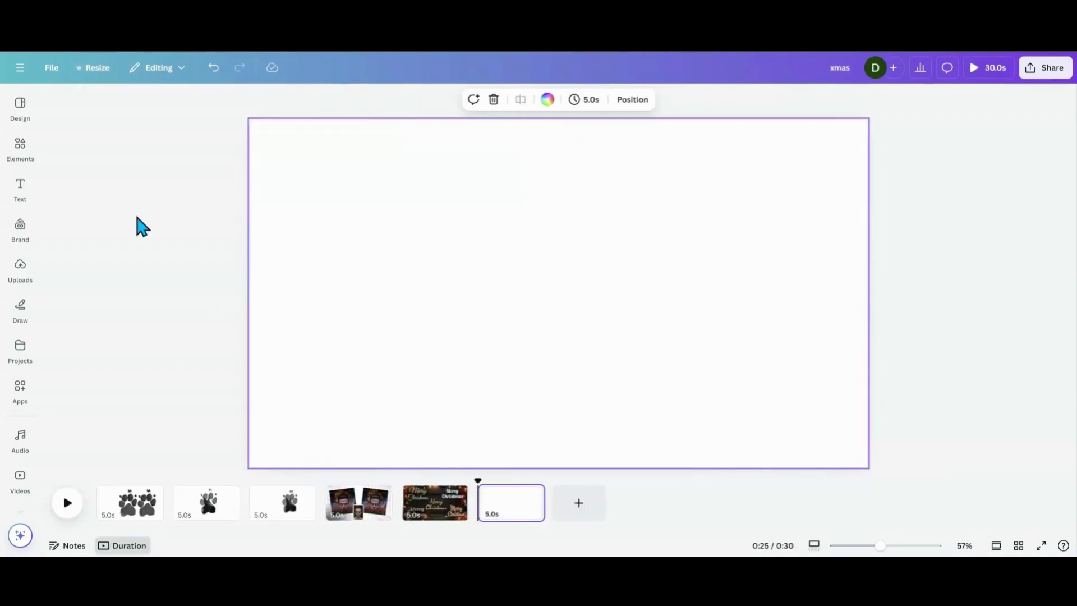
click(20, 187)
click(20, 268)
Fill the new page with the dog pix mantel scene from your saved designs
click(21, 349)
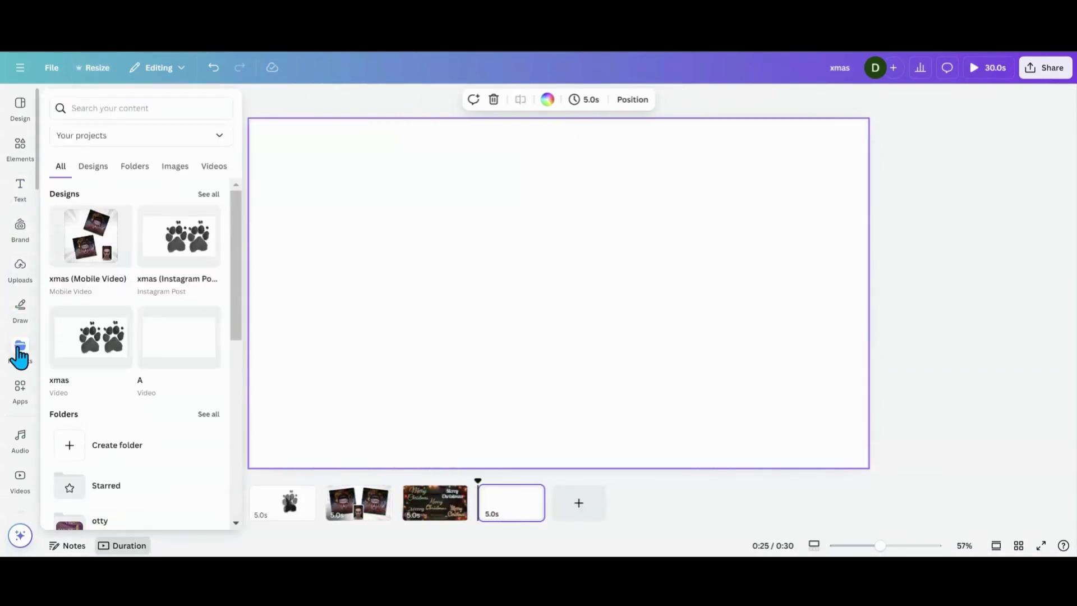
click(207, 202)
scroll(151, 349, down, 10)
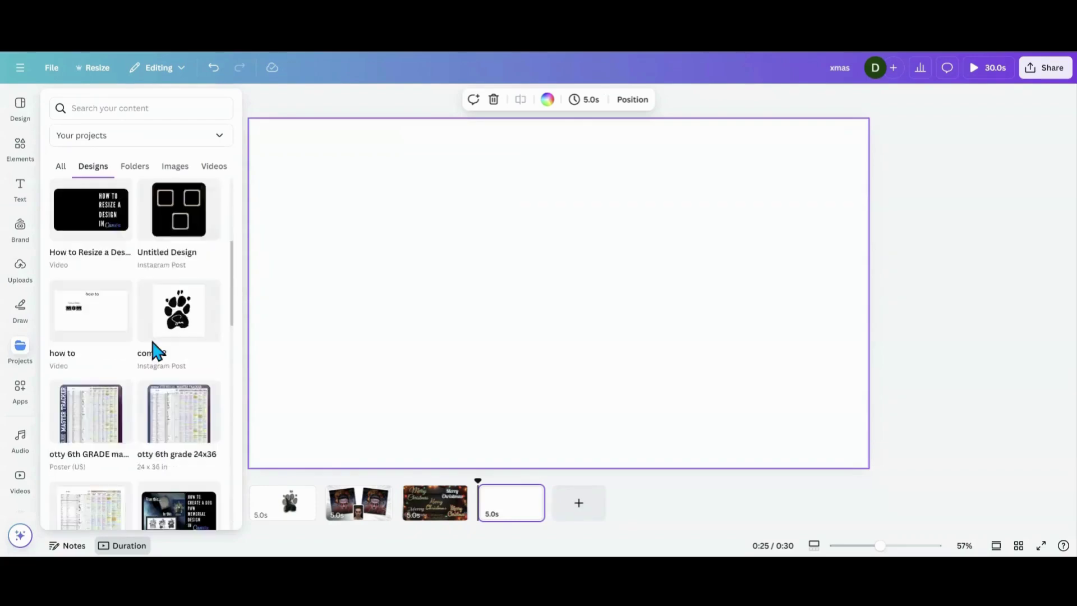
scroll(154, 352, down, 1)
click(165, 400)
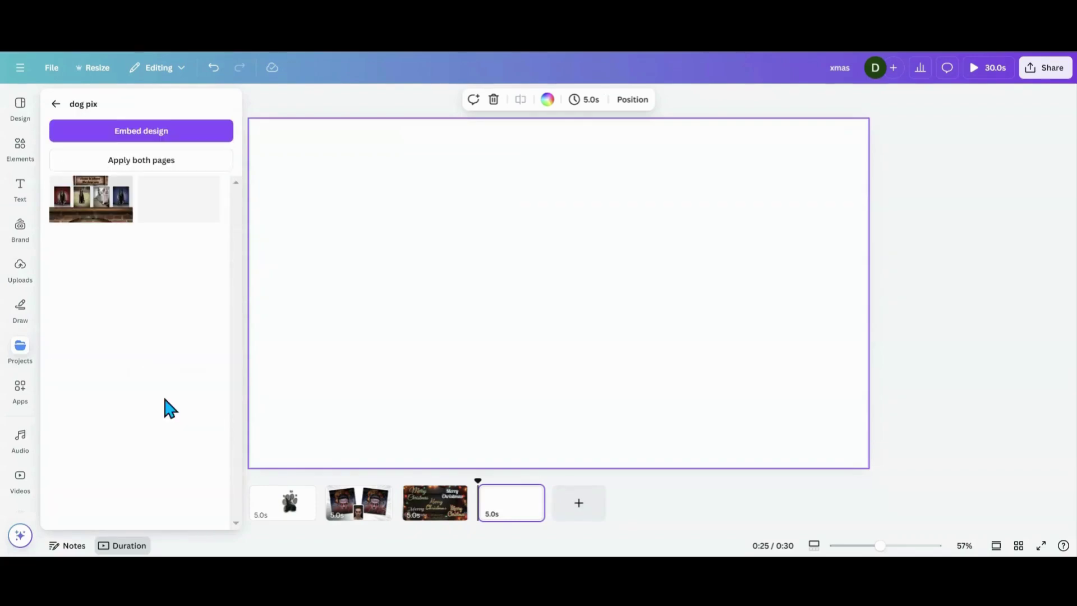
click(85, 212)
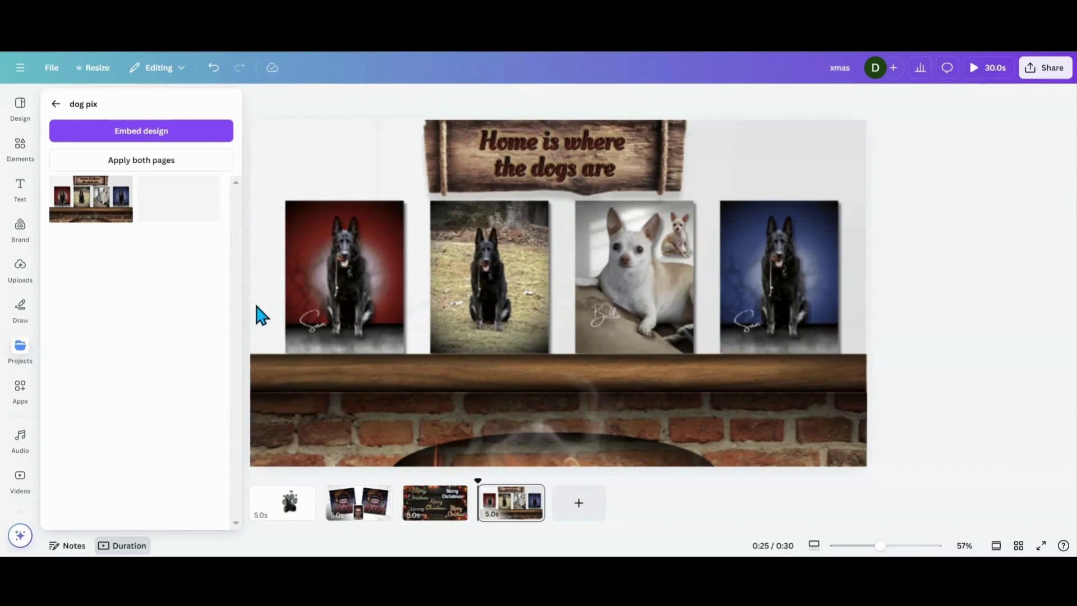
click(329, 254)
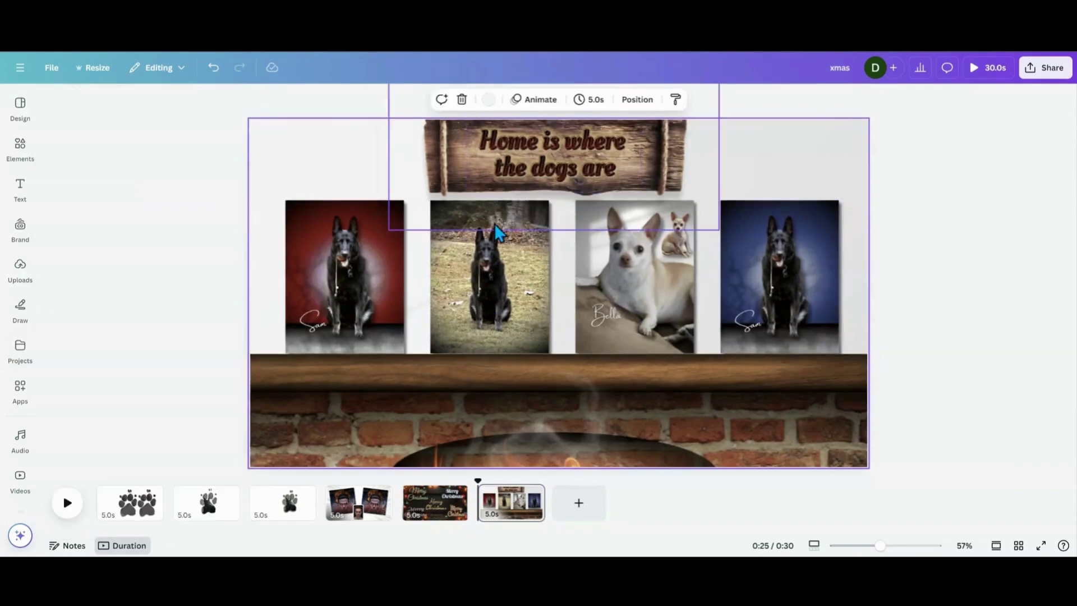